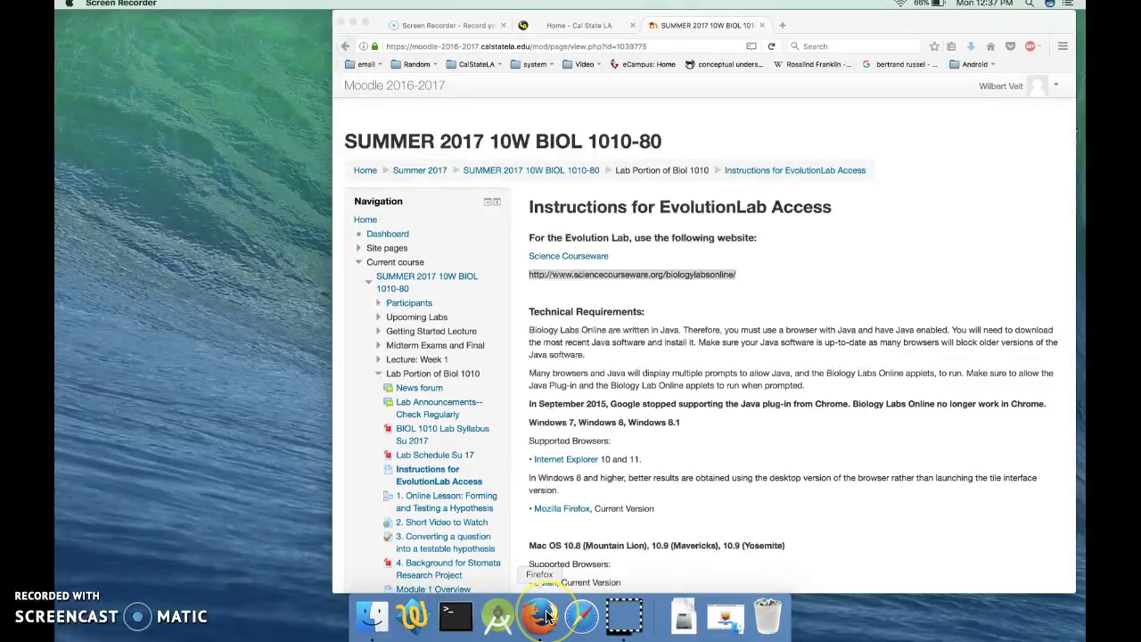
{"action": "left_click", "coordinate": [736, 277]}
{"action": "left_click", "coordinate": [736, 276]}
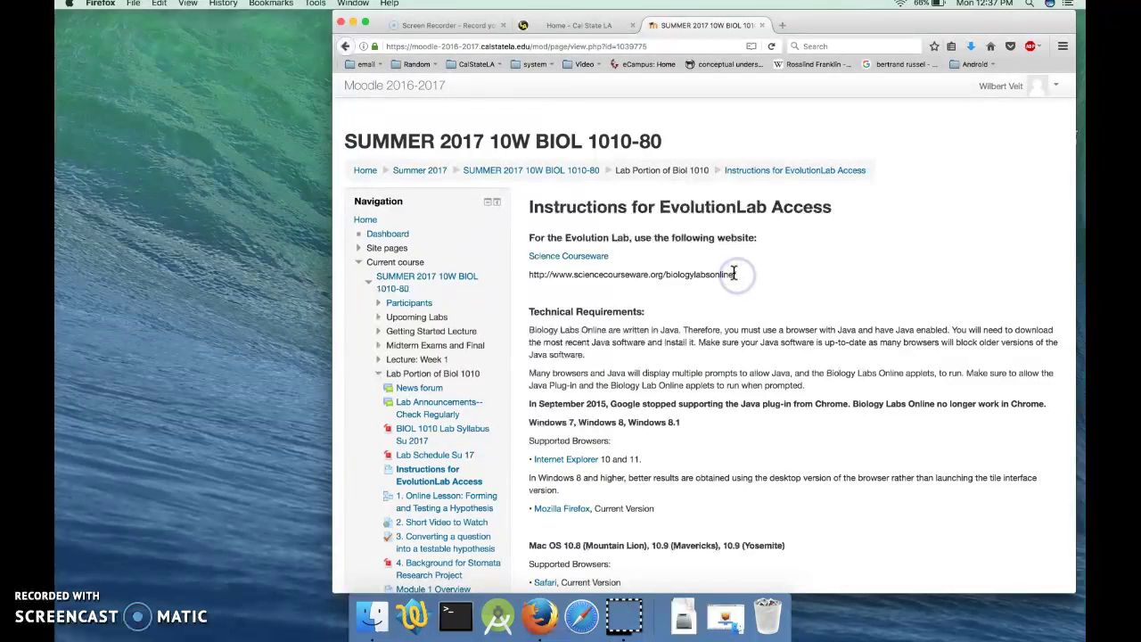
{"action": "left_click_drag", "start_coordinate": [735, 274], "coordinate": [528, 274]}
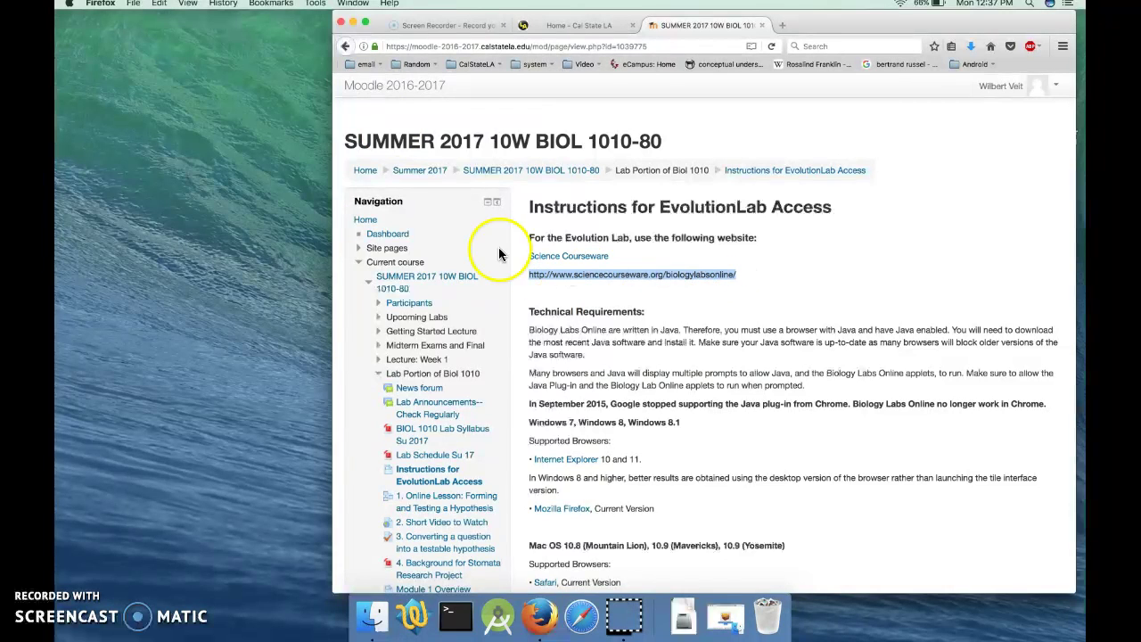
{"action": "left_click", "coordinate": [345, 47]}
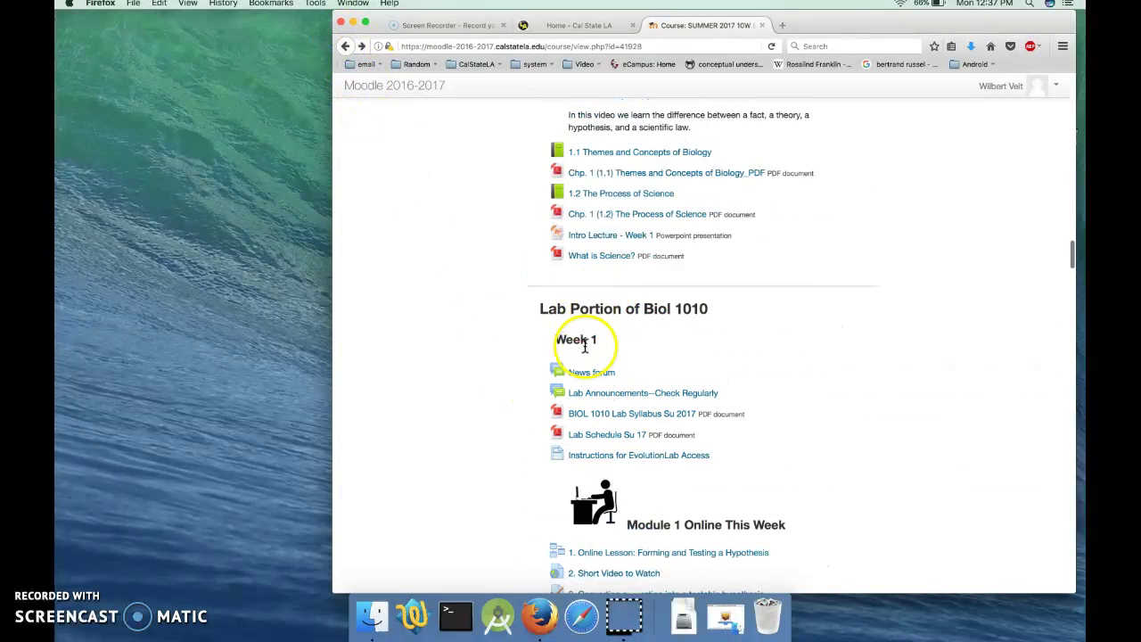
{"action": "scroll", "coordinate": [596, 365], "scroll_direction": "down", "scroll_amount": 3}
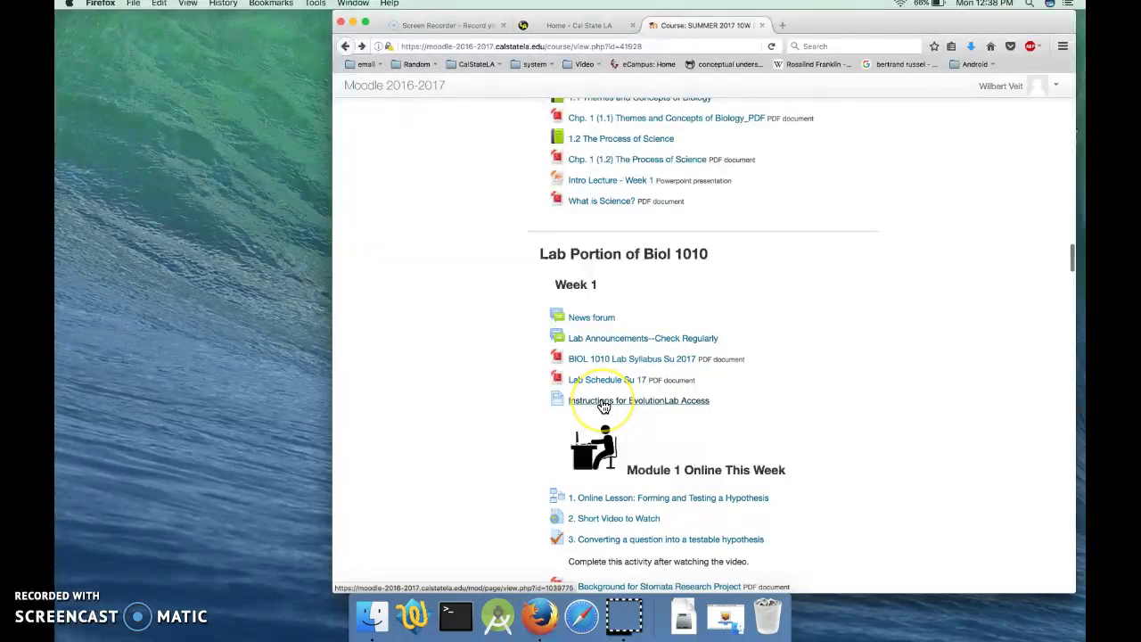
{"action": "left_click", "coordinate": [604, 403]}
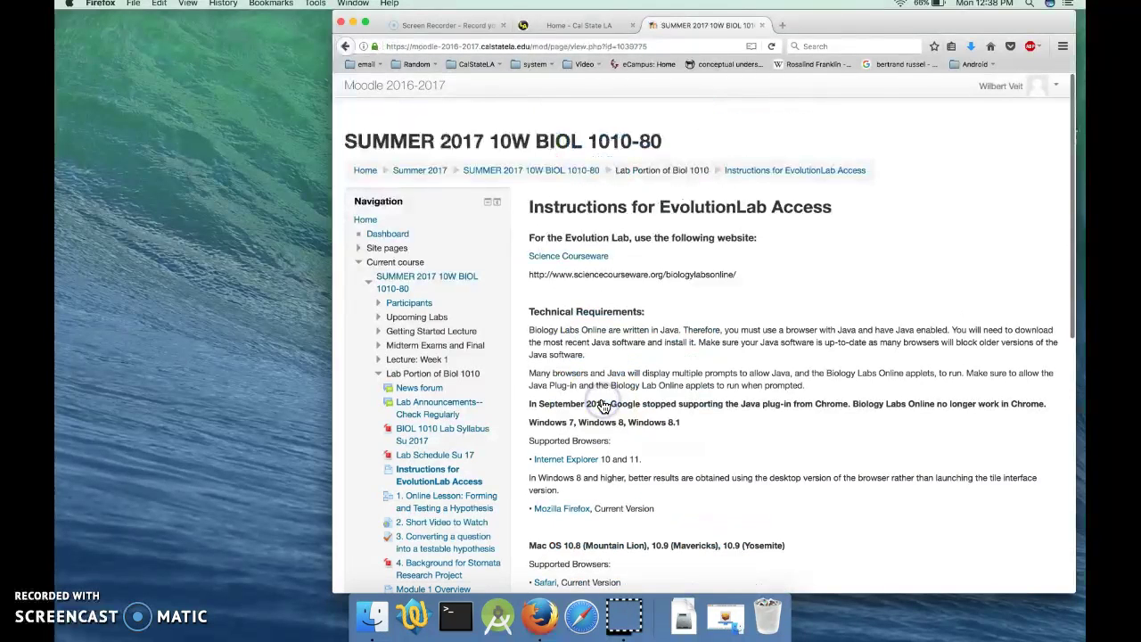
{"action": "left_click_drag", "start_coordinate": [736, 274], "coordinate": [529, 276]}
{"action": "key", "text": "super+c"}
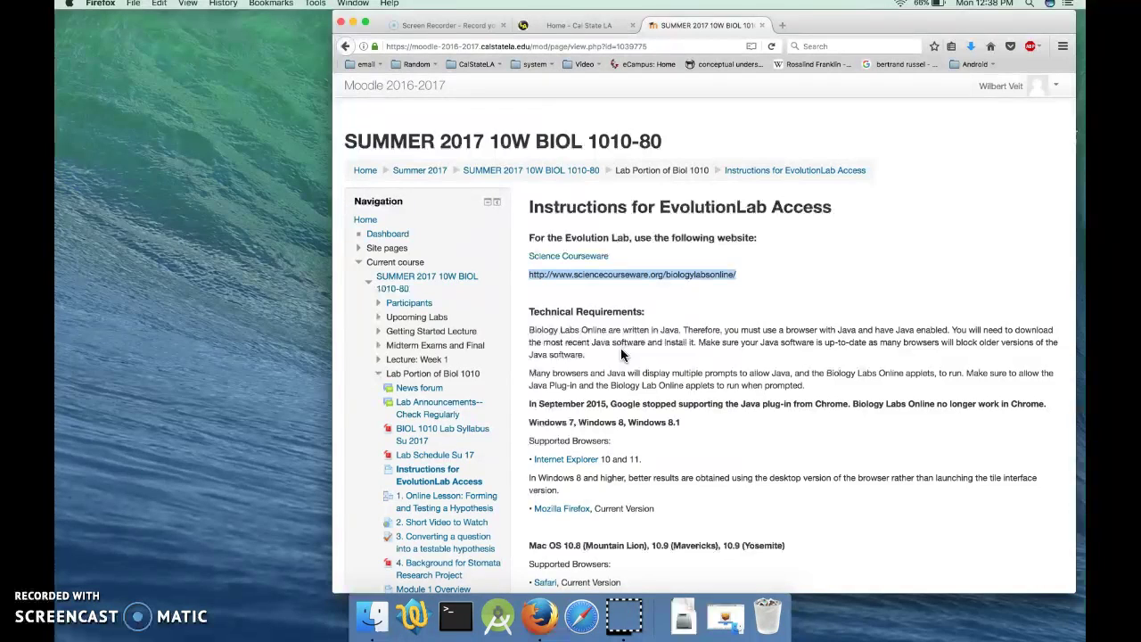
Switch to Safari, load the copied Biology Labs address and start the Evolution Lab
{"action": "left_click", "coordinate": [584, 615]}
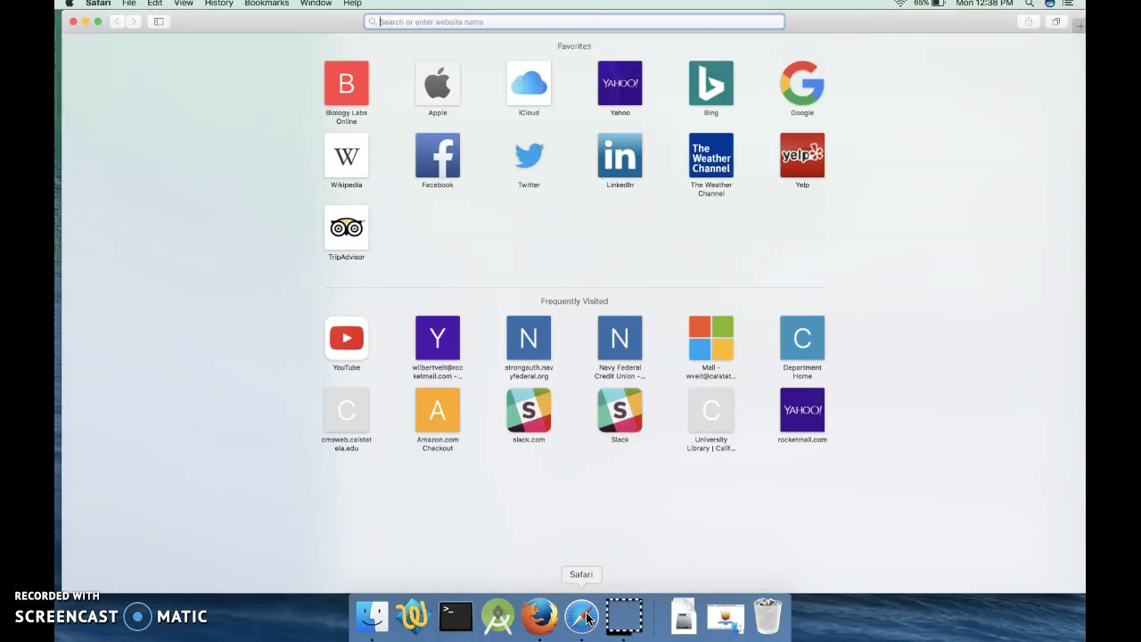
{"action": "left_click", "coordinate": [567, 7]}
{"action": "left_click", "coordinate": [567, 19]}
{"action": "key", "text": "super+v"}
{"action": "key", "text": "Return"}
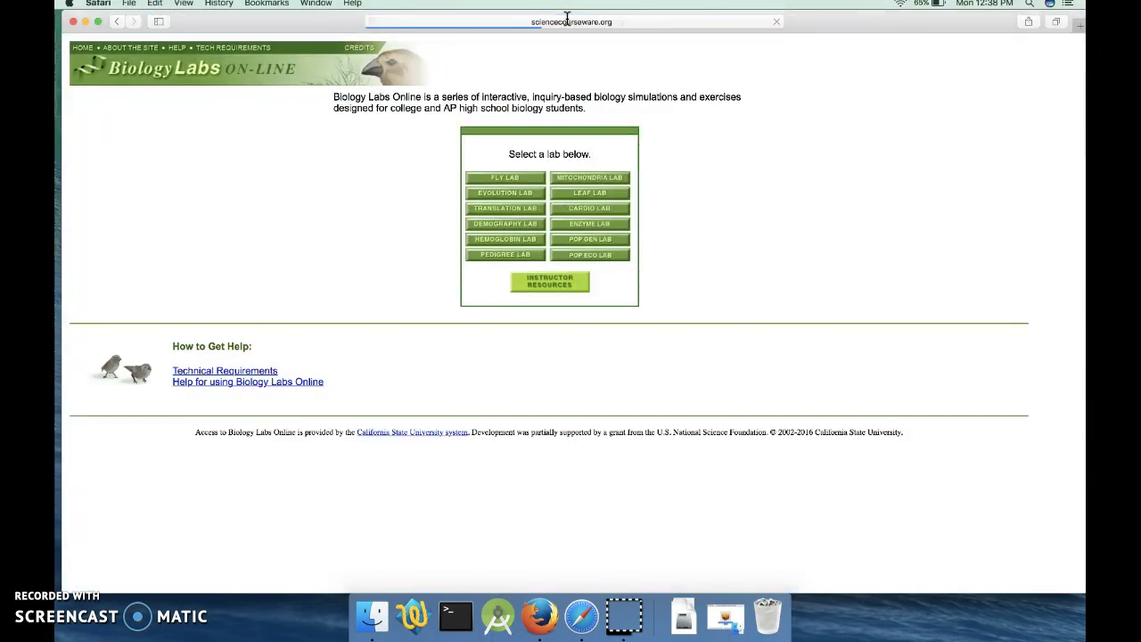
{"action": "left_click", "coordinate": [505, 193]}
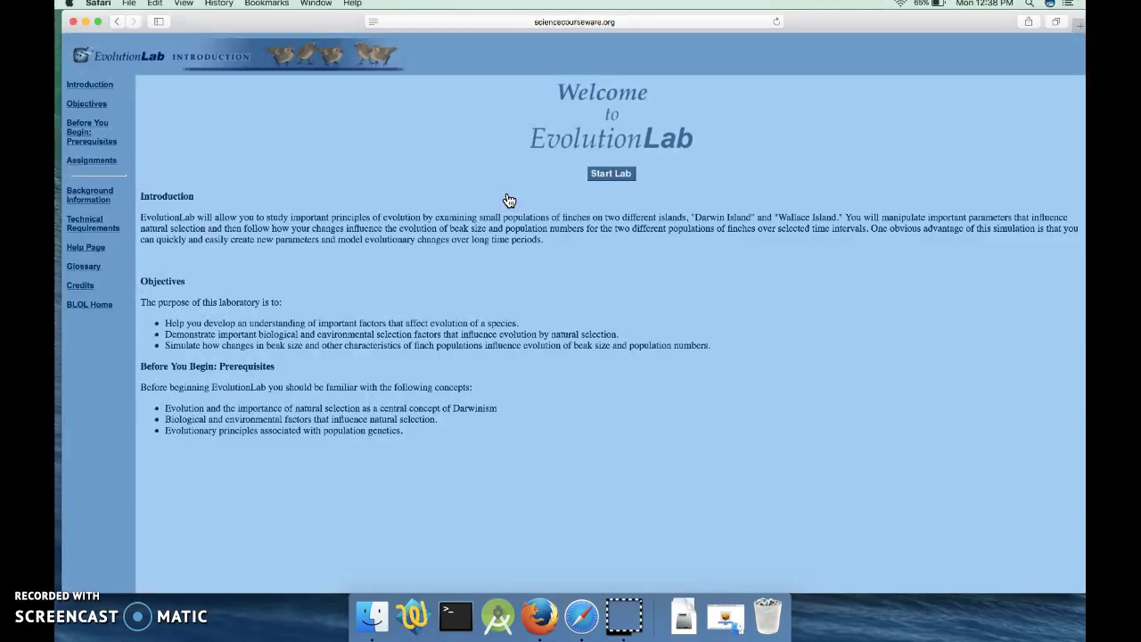
{"action": "left_click", "coordinate": [613, 174]}
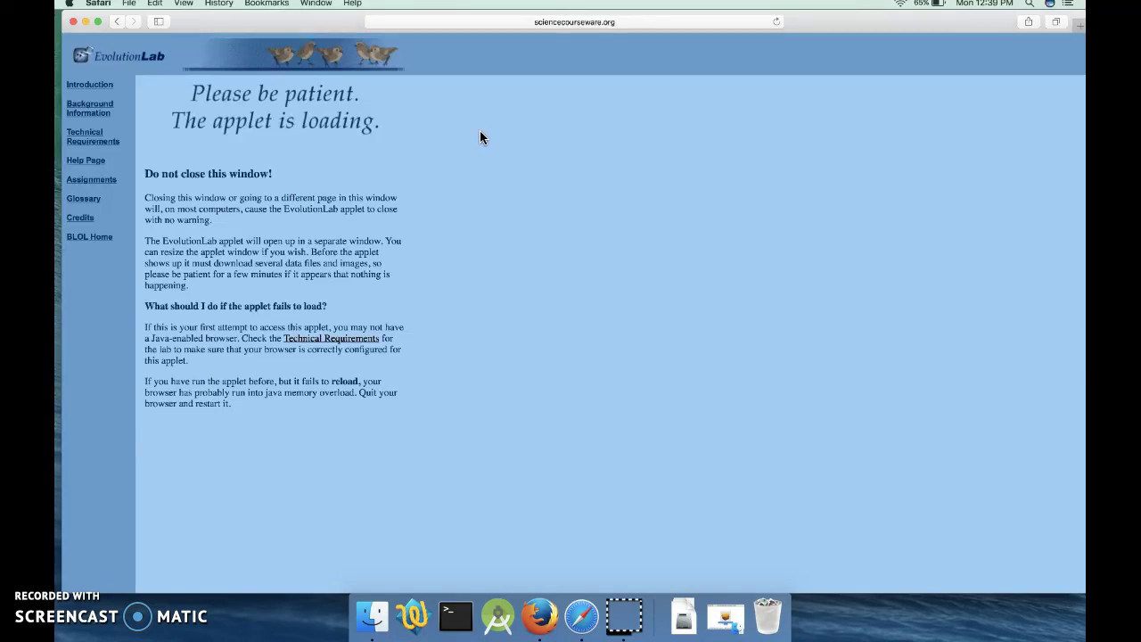
Enable the Java plug-in in Safari's security preferences
{"action": "left_click", "coordinate": [98, 3]}
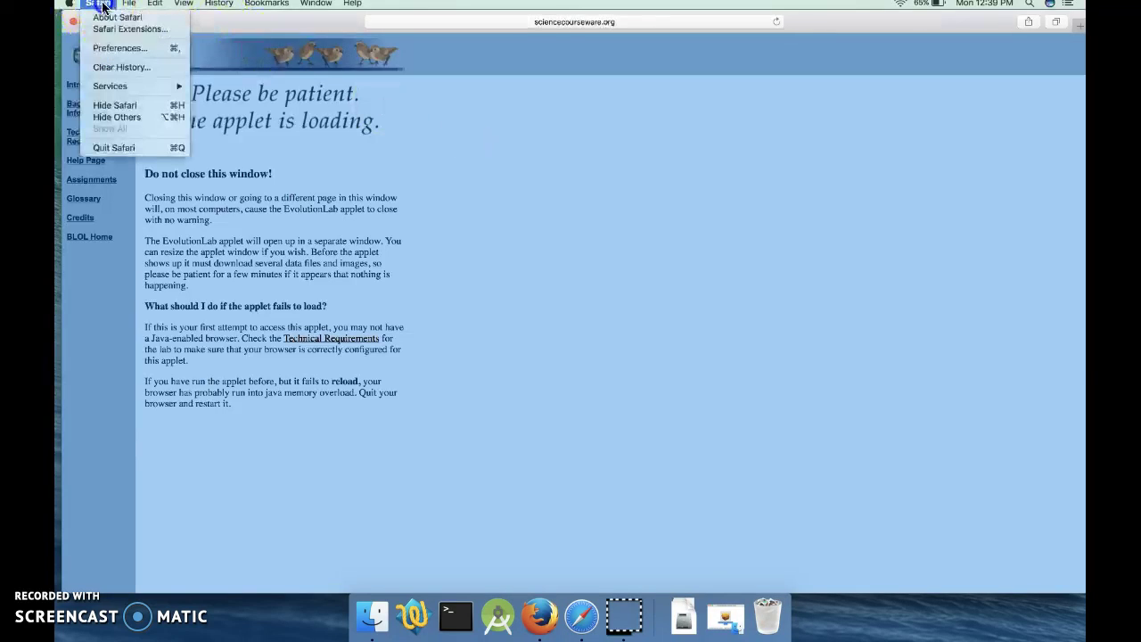
{"action": "left_click", "coordinate": [109, 50]}
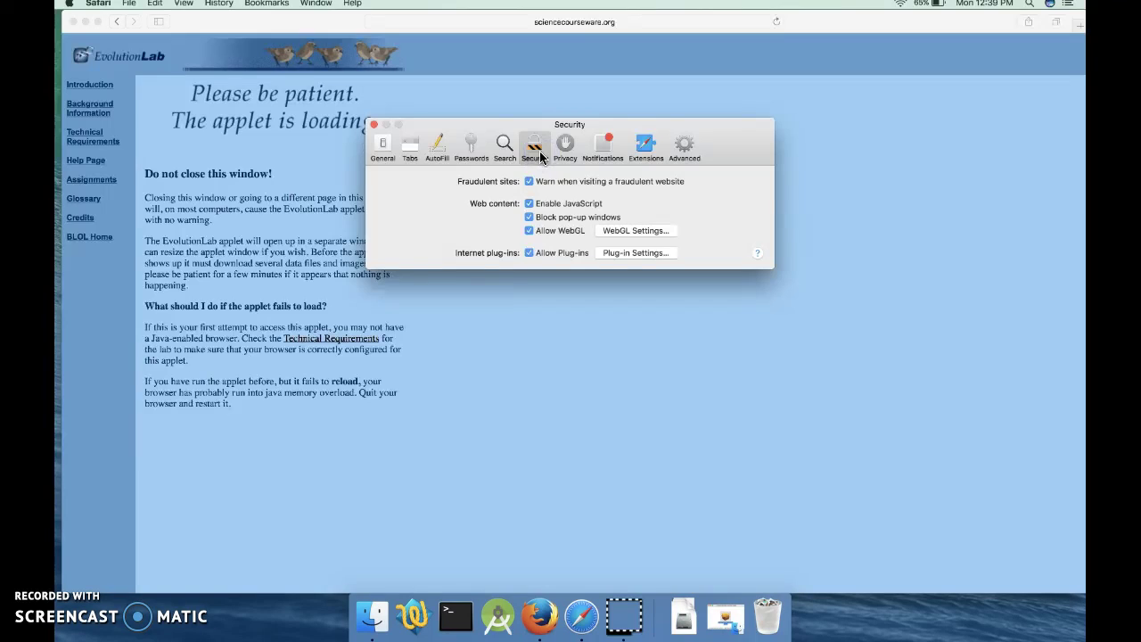
{"action": "left_click", "coordinate": [382, 148]}
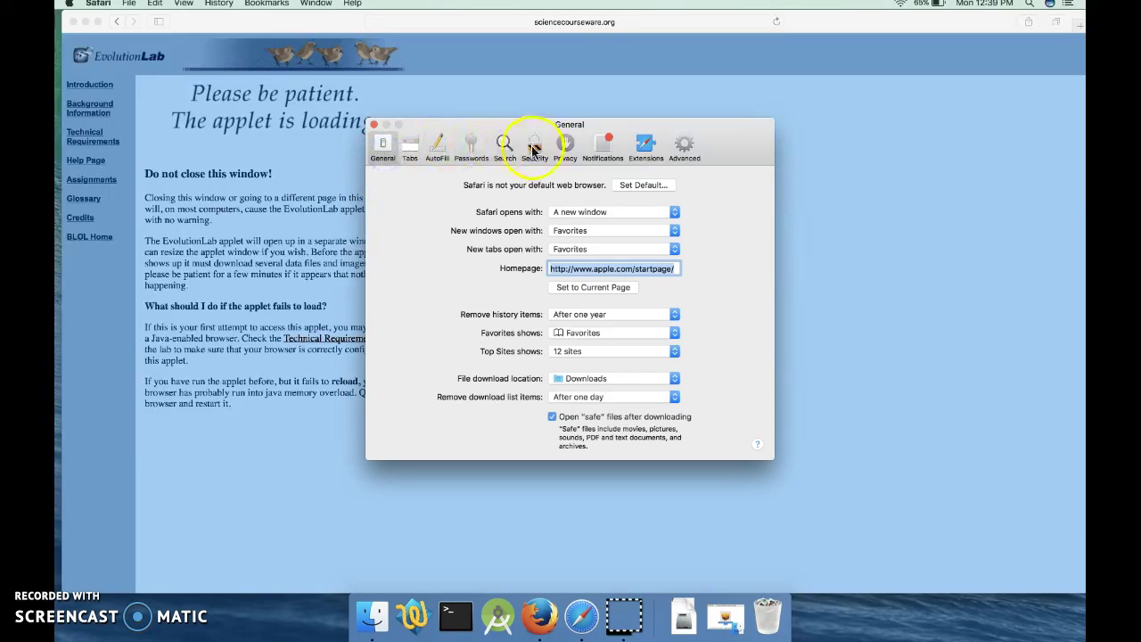
{"action": "left_click", "coordinate": [532, 151]}
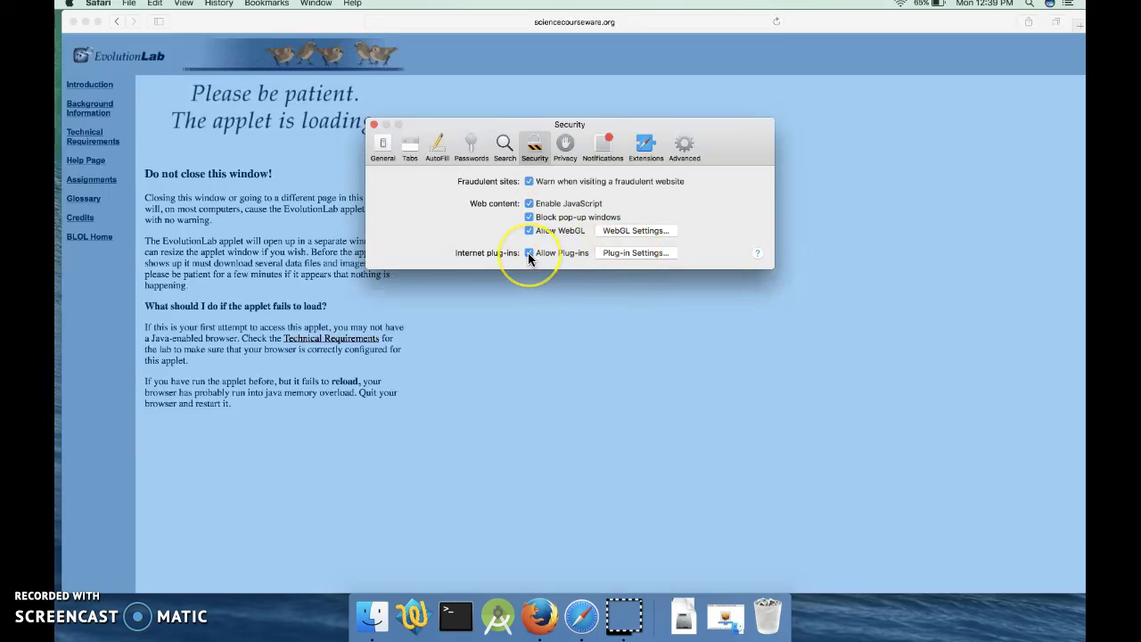
{"action": "left_click", "coordinate": [635, 253]}
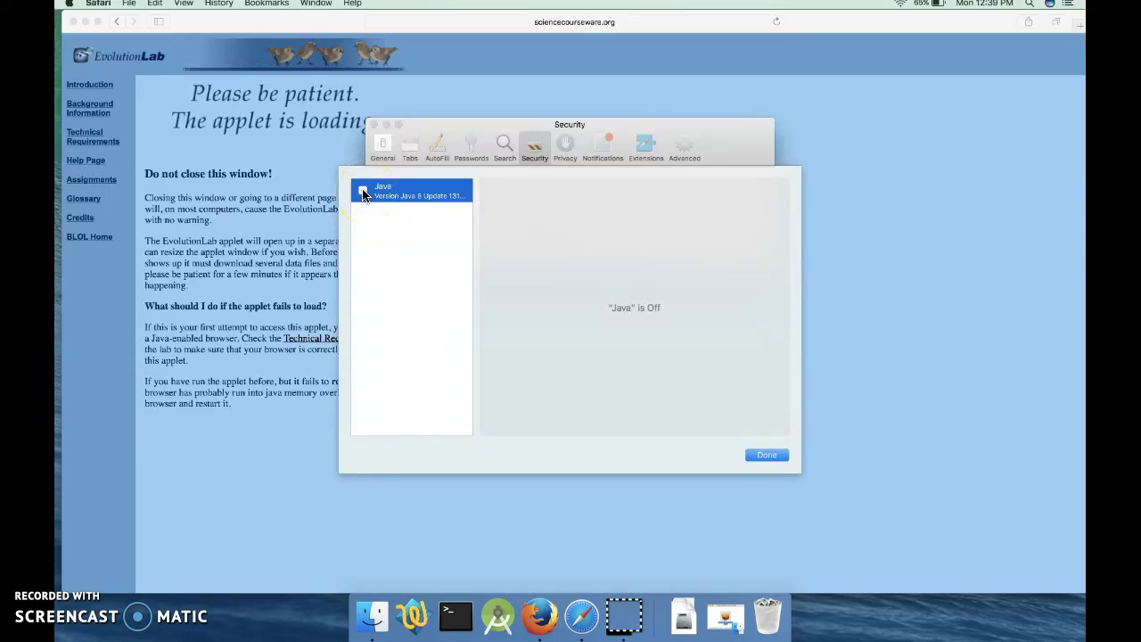
{"action": "left_click", "coordinate": [363, 192]}
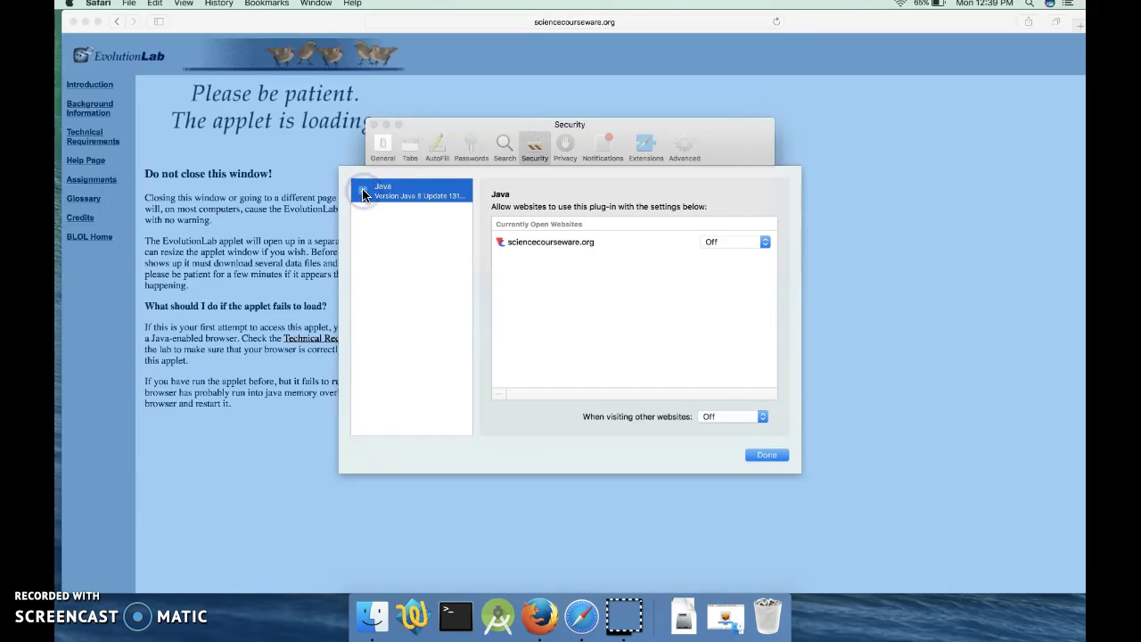
Set the Java plug-in to On for sciencecourseware.org and close the preferences
{"action": "left_click", "coordinate": [519, 244]}
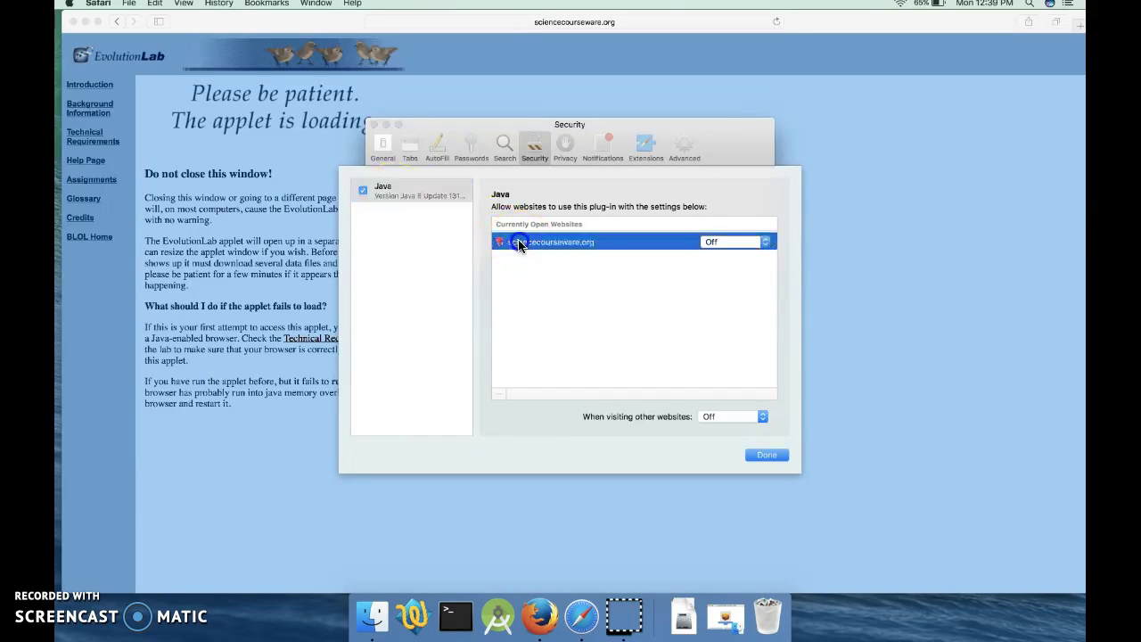
{"action": "left_click", "coordinate": [731, 242]}
{"action": "left_click", "coordinate": [726, 253]}
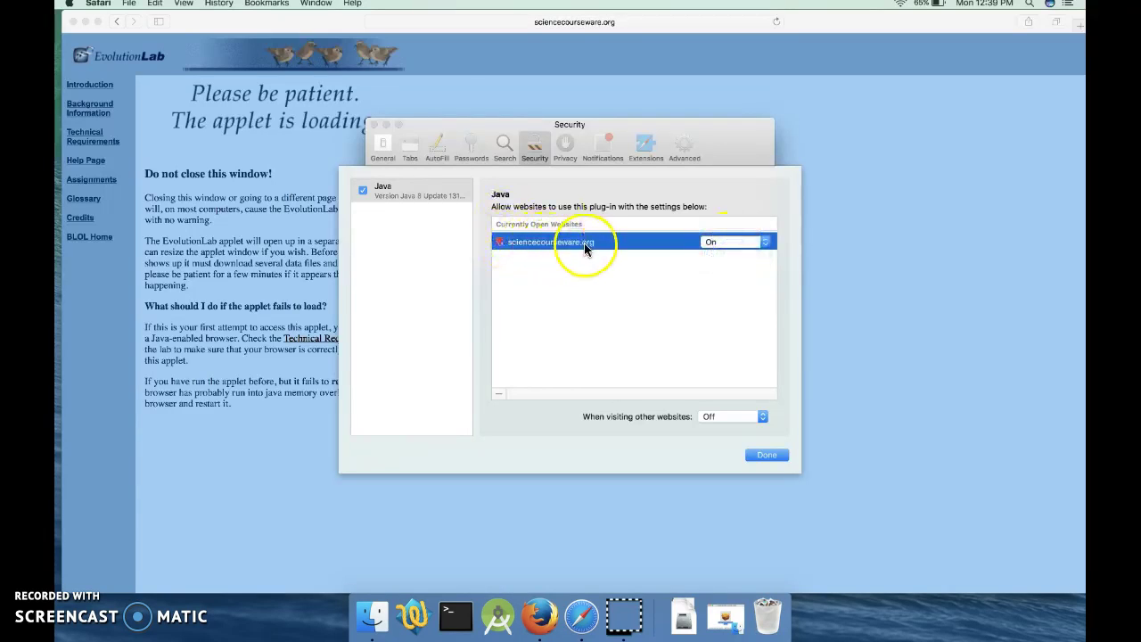
{"action": "left_click", "coordinate": [768, 455]}
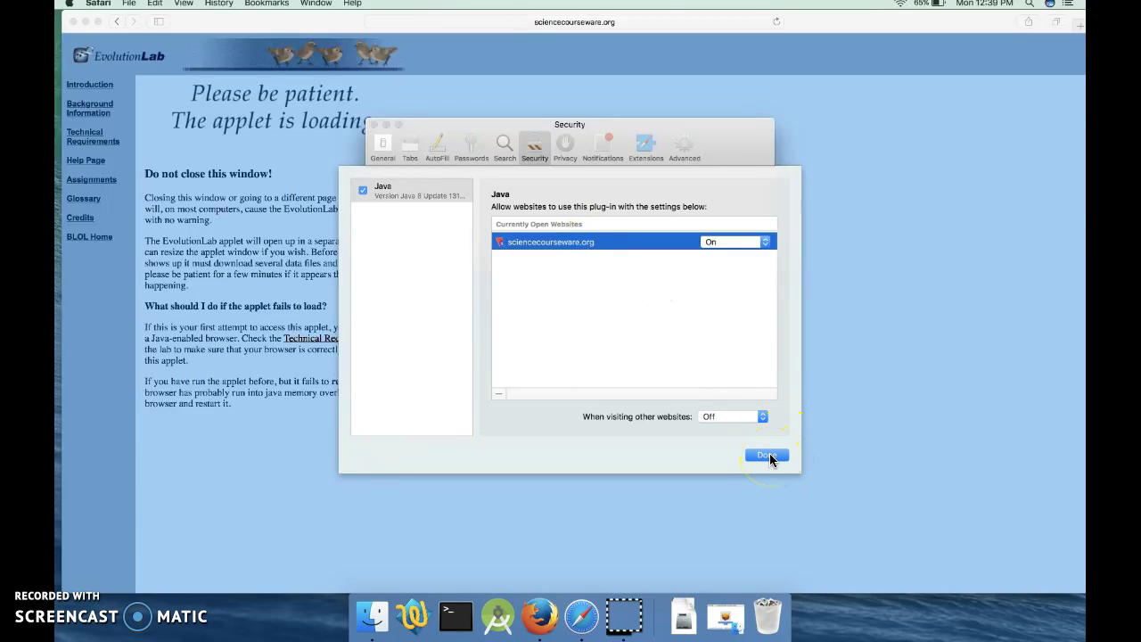
{"action": "left_click", "coordinate": [758, 456]}
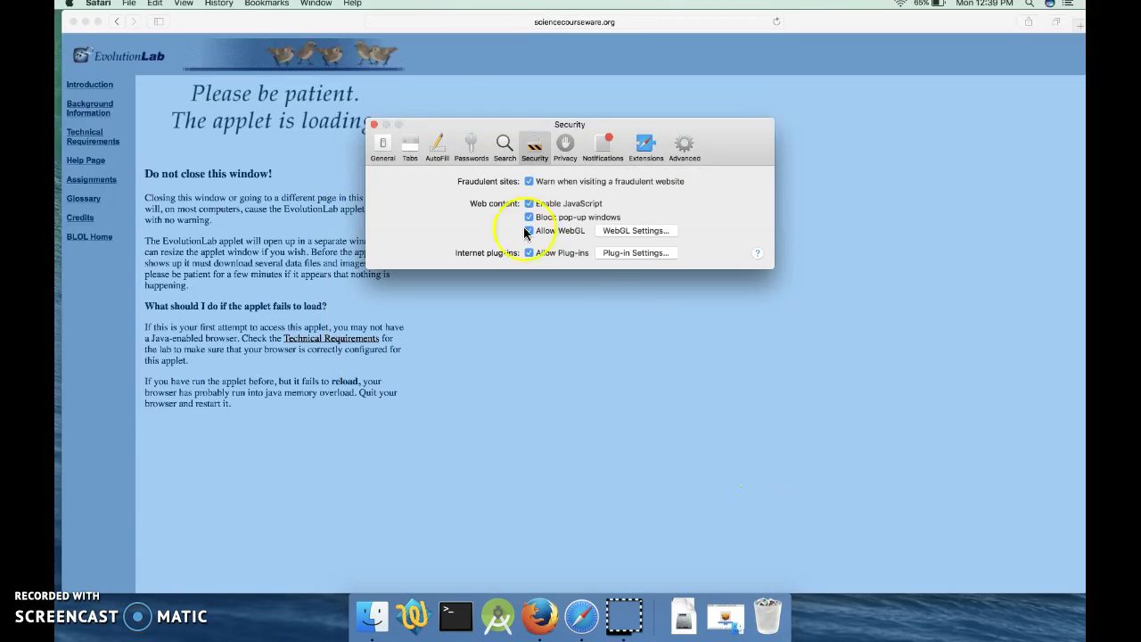
{"action": "left_click", "coordinate": [374, 124]}
Quit Safari and launch it again so the plug-in settings take effect
{"action": "left_click", "coordinate": [116, 9]}
{"action": "left_click", "coordinate": [98, 4]}
{"action": "left_click", "coordinate": [100, 5]}
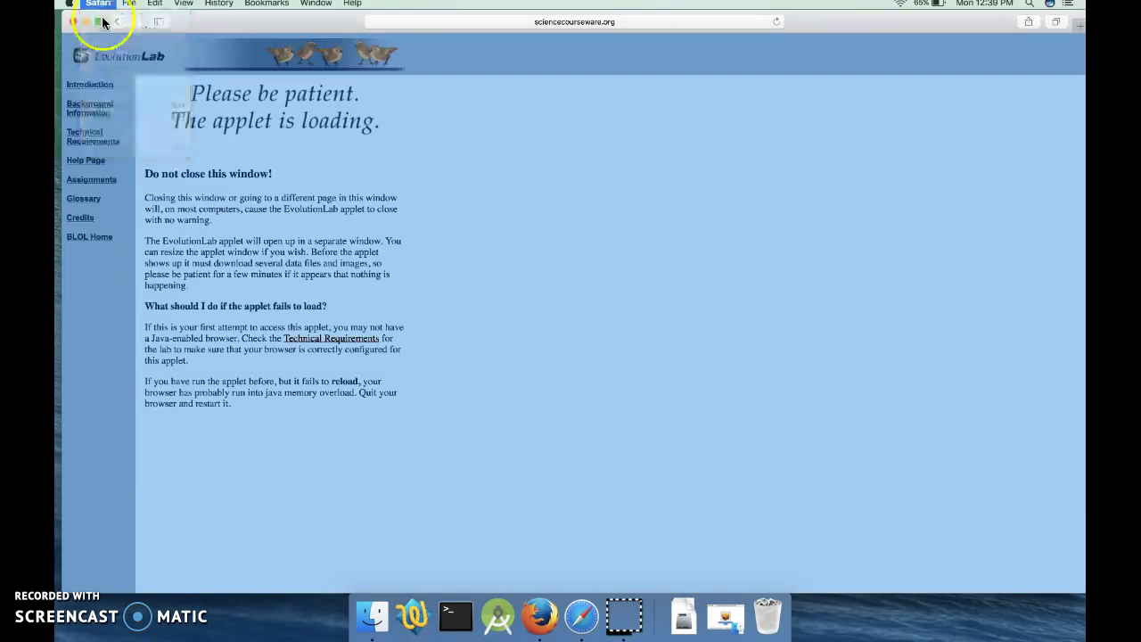
{"action": "left_click_drag", "start_coordinate": [98, 3], "coordinate": [105, 92]}
{"action": "left_click", "coordinate": [116, 148]}
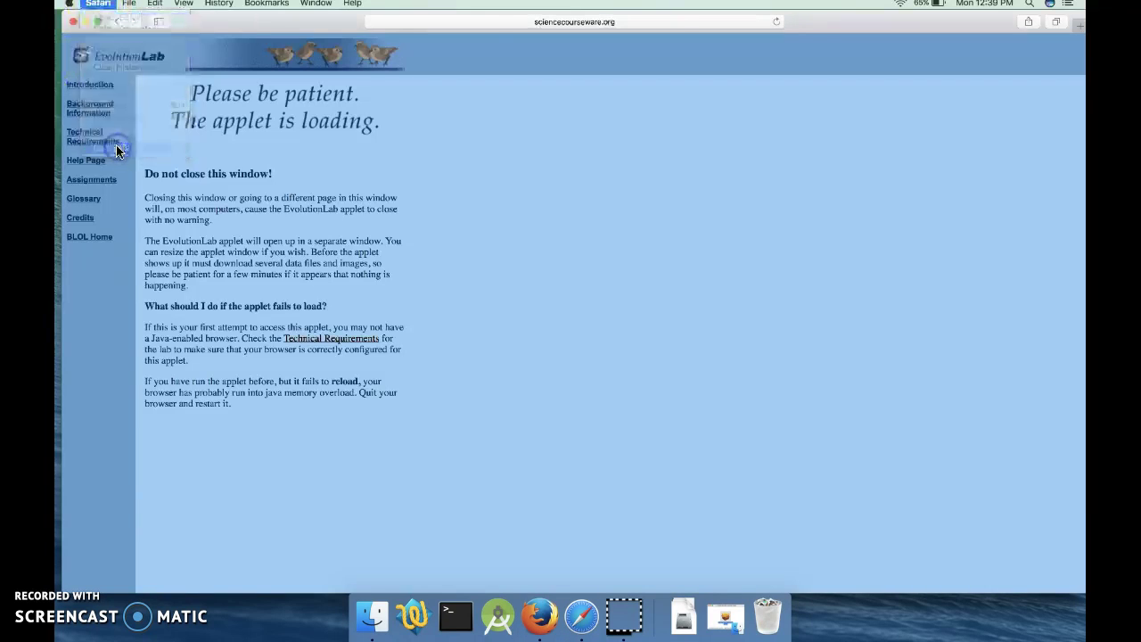
{"action": "left_click", "coordinate": [580, 613]}
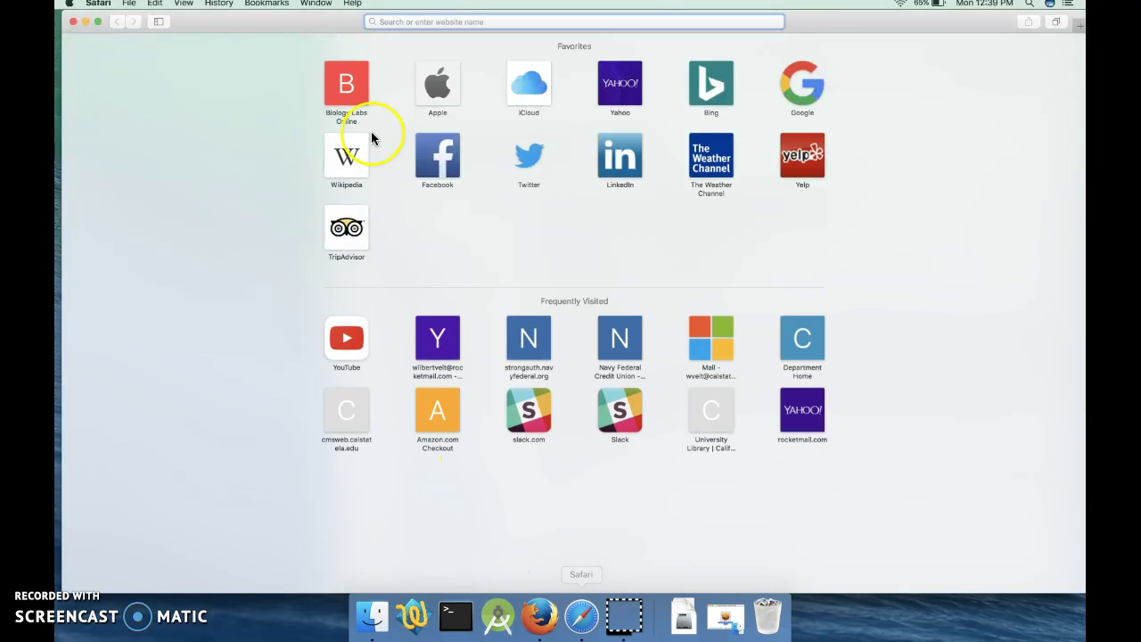
{"action": "type", "text": "http://www.sciencecourseware.org/biologylabsonline/"}
{"action": "left_click", "coordinate": [416, 51]}
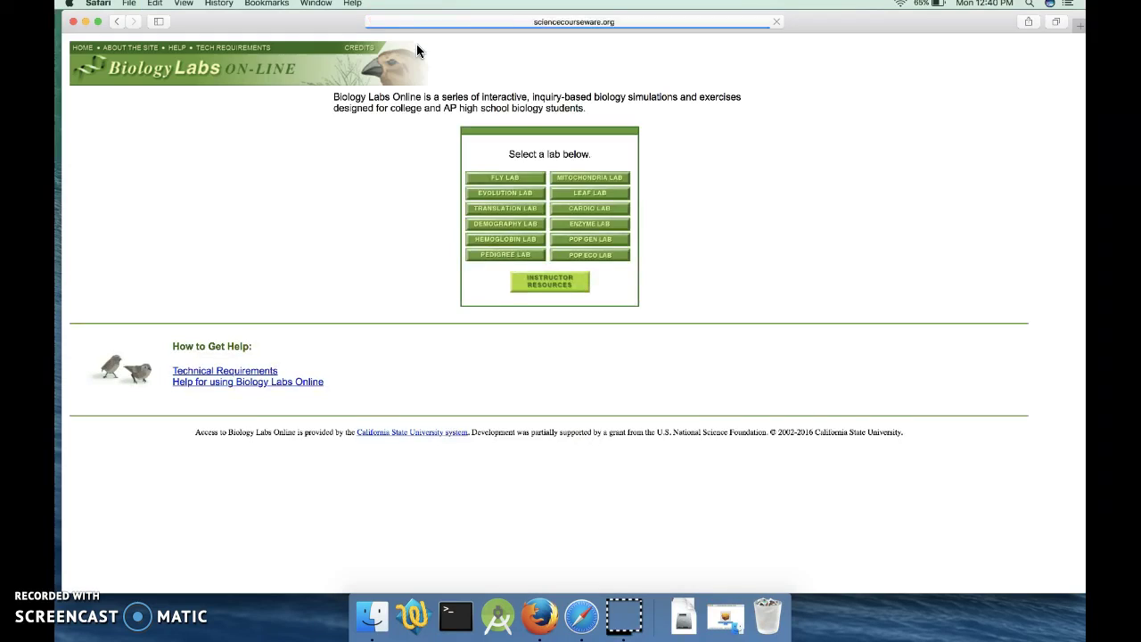
{"action": "left_click", "coordinate": [515, 195]}
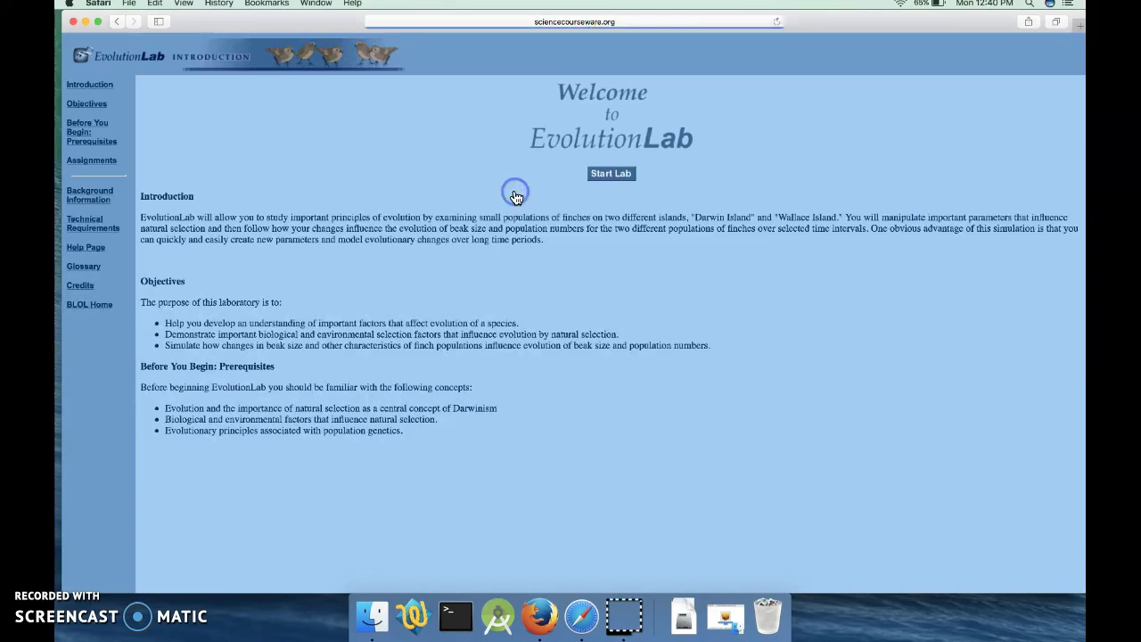
{"action": "left_click", "coordinate": [611, 172]}
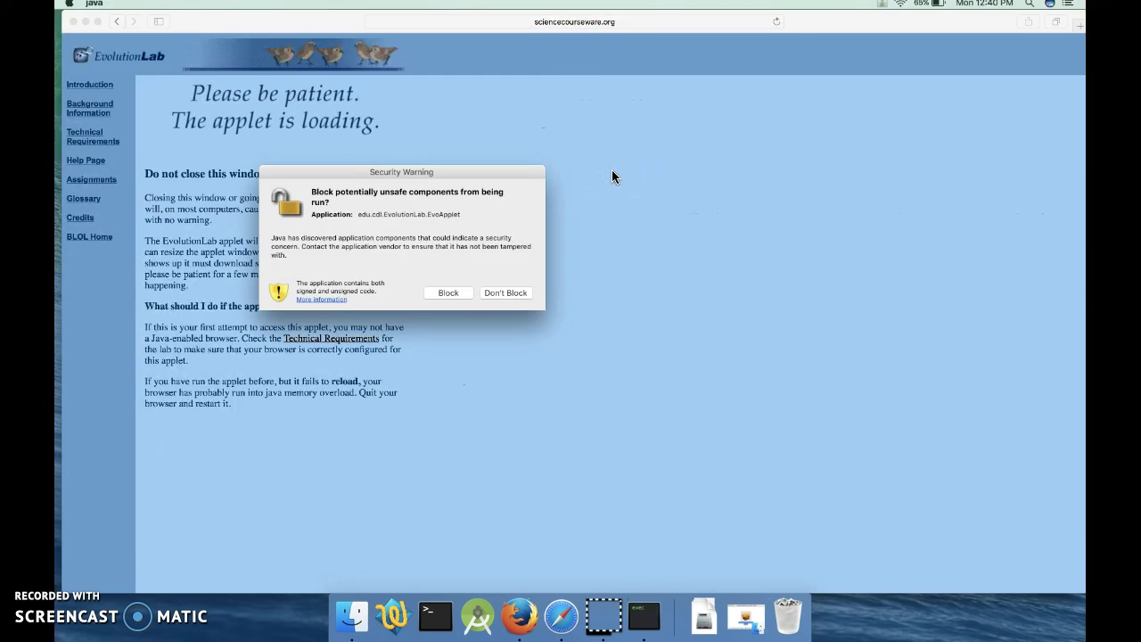
Choose not to block the applet's potentially unsafe Java components and move the EvolutionLab window toward the middle of the screen
{"action": "left_click", "coordinate": [504, 293]}
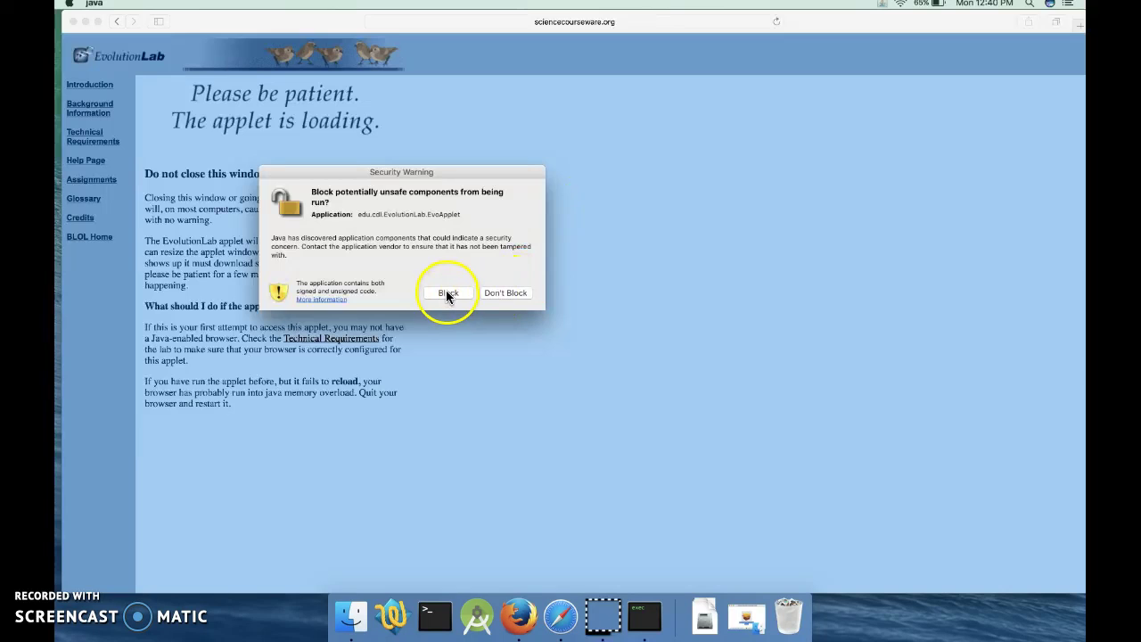
{"action": "left_click", "coordinate": [501, 294]}
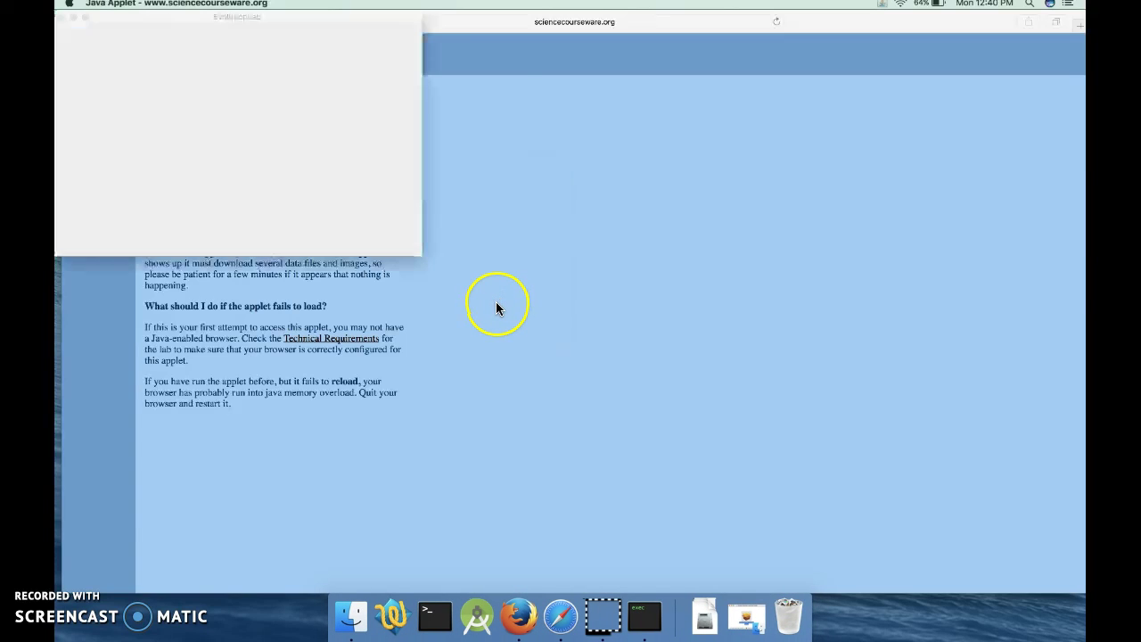
{"action": "left_click_drag", "start_coordinate": [178, 21], "coordinate": [408, 154]}
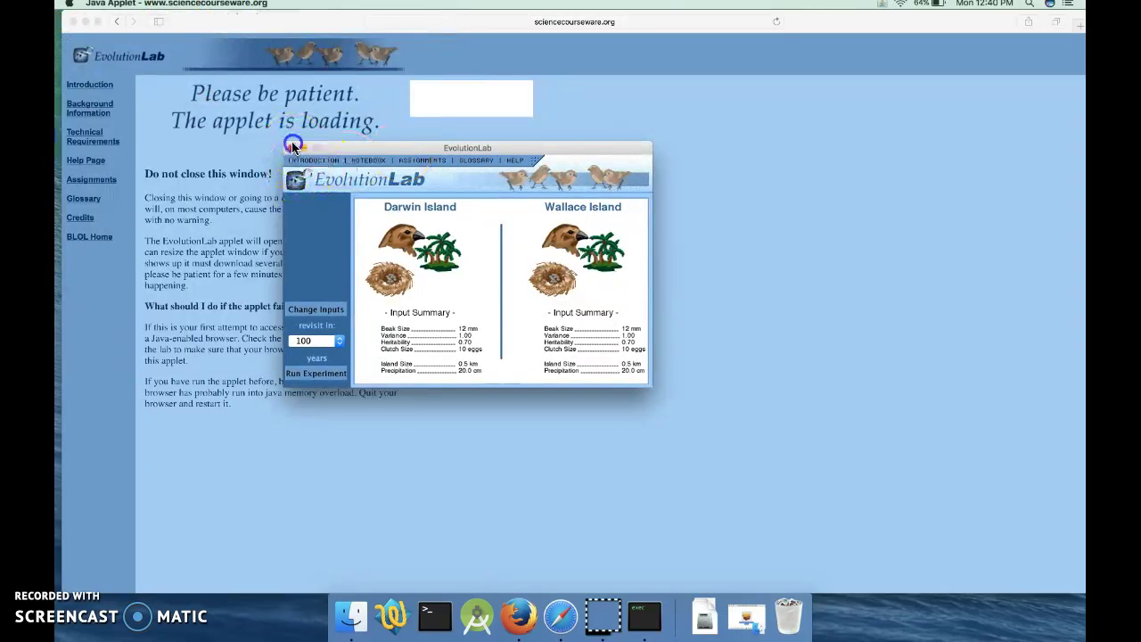
Close the EvolutionLab applet window and return to the lab's introduction page
{"action": "left_click", "coordinate": [290, 147]}
{"action": "left_click", "coordinate": [223, 123]}
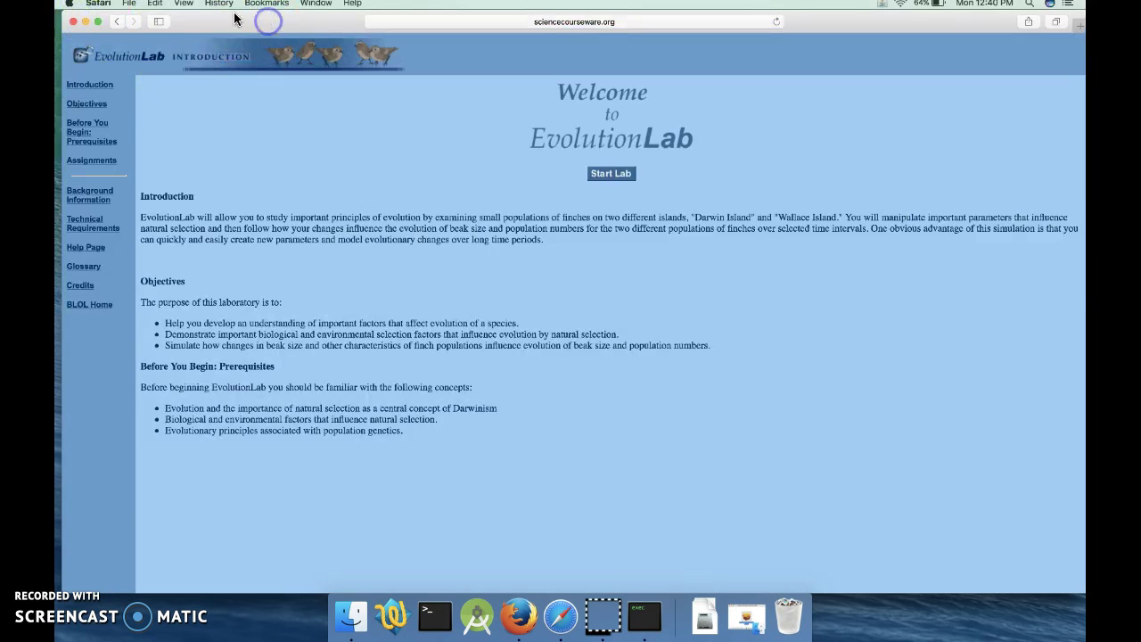
Review the Java plug-in's website permissions in Safari's security preferences
{"action": "left_click", "coordinate": [98, 4]}
{"action": "left_click", "coordinate": [115, 47]}
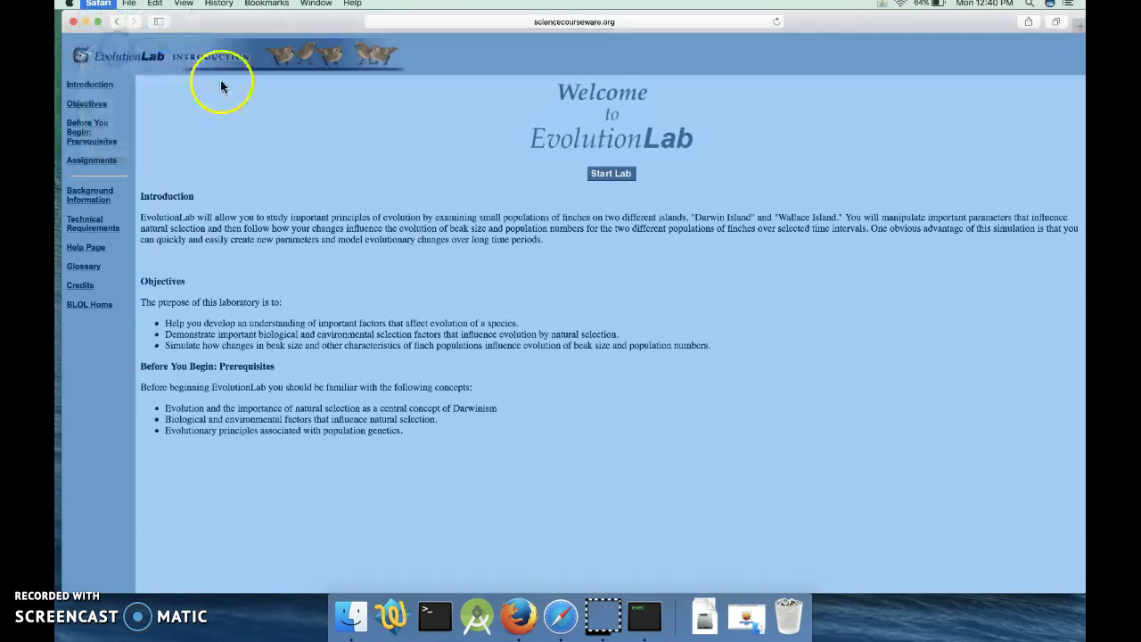
{"action": "left_click", "coordinate": [636, 253]}
{"action": "left_click", "coordinate": [383, 205]}
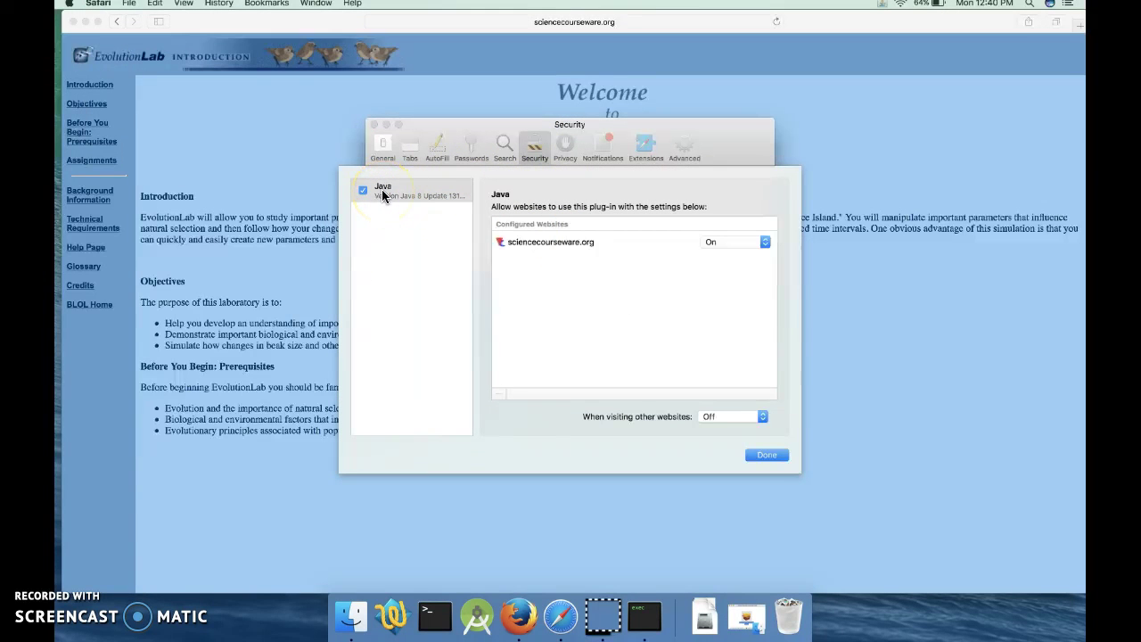
{"action": "left_click", "coordinate": [767, 456]}
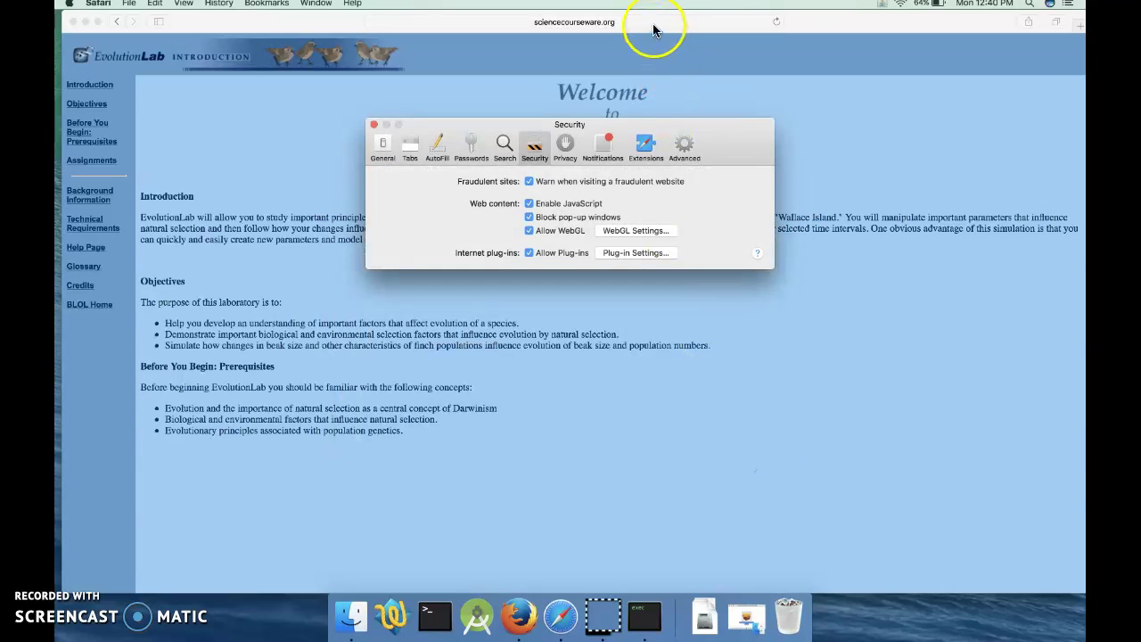
Search the web for "java"
{"action": "left_click", "coordinate": [652, 25]}
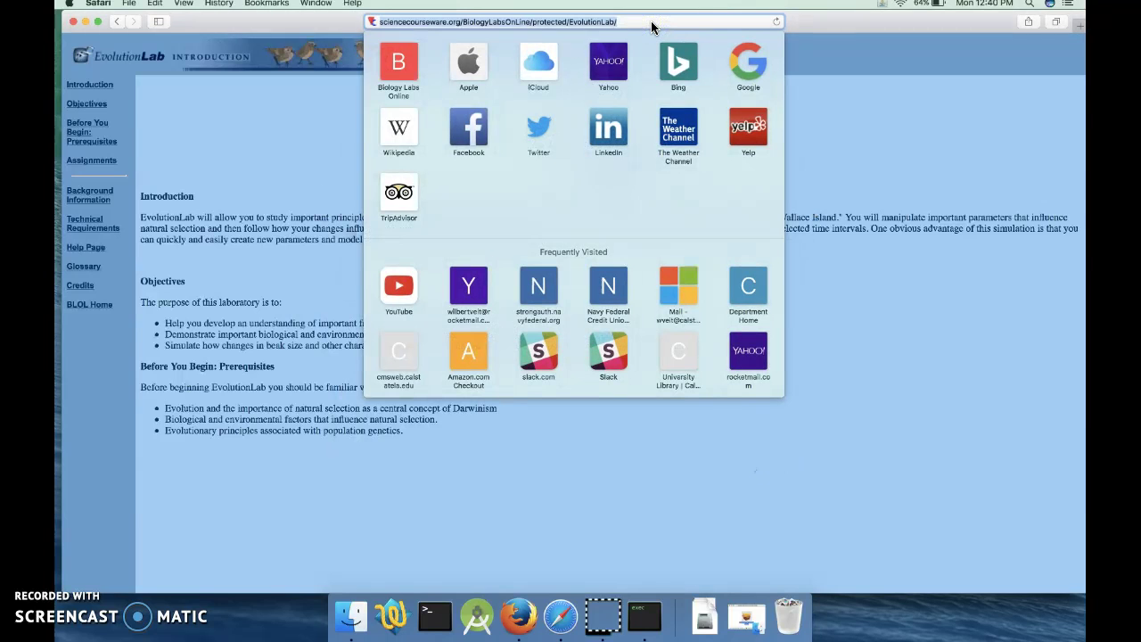
{"action": "key", "text": "BackSpace"}
{"action": "type", "text": "java"}
{"action": "key", "text": "Return"}
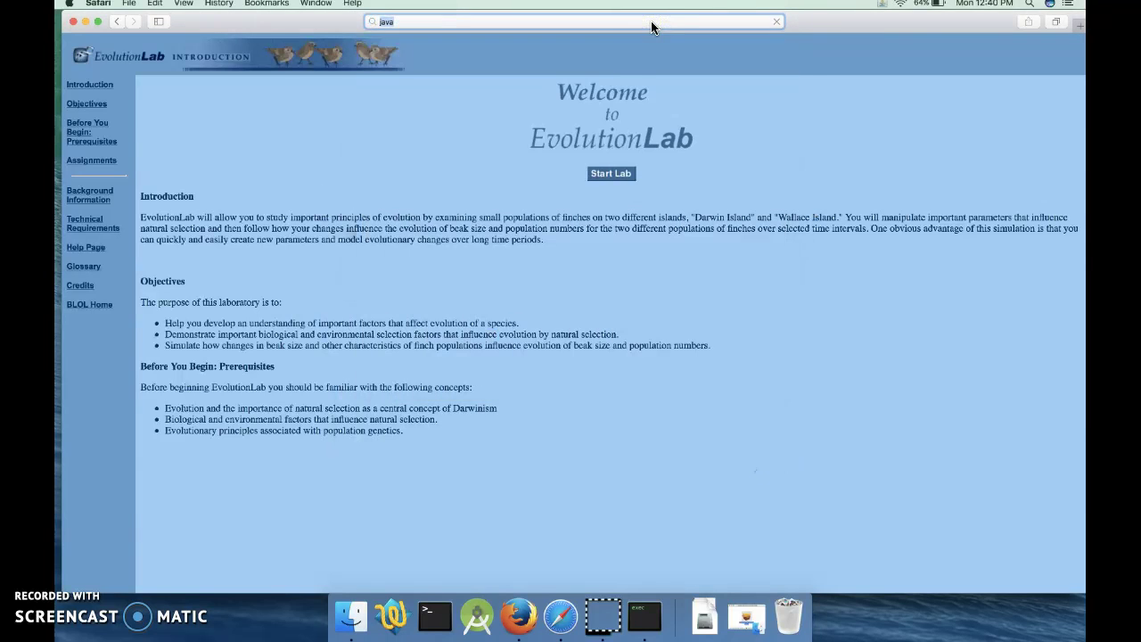
Open java.com from the search results, go to the Java download page for Mac OS X and dismiss the plug-in permission request
{"action": "left_click", "coordinate": [270, 125]}
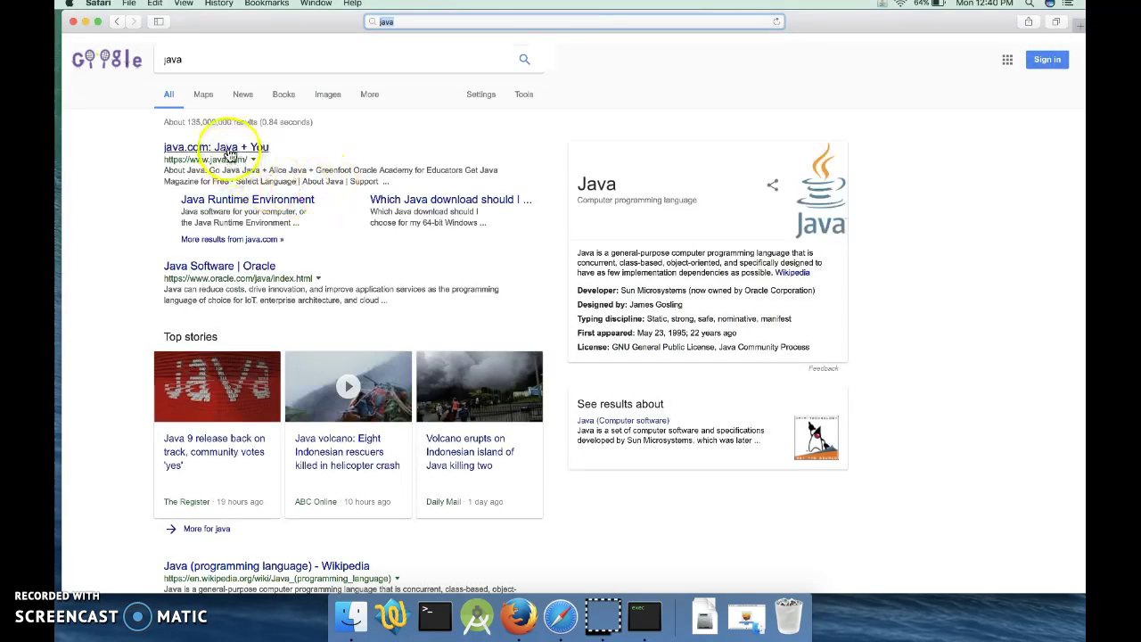
{"action": "scroll", "coordinate": [267, 374], "scroll_direction": "down", "scroll_amount": 2}
{"action": "scroll", "coordinate": [267, 383], "scroll_direction": "up", "scroll_amount": 1}
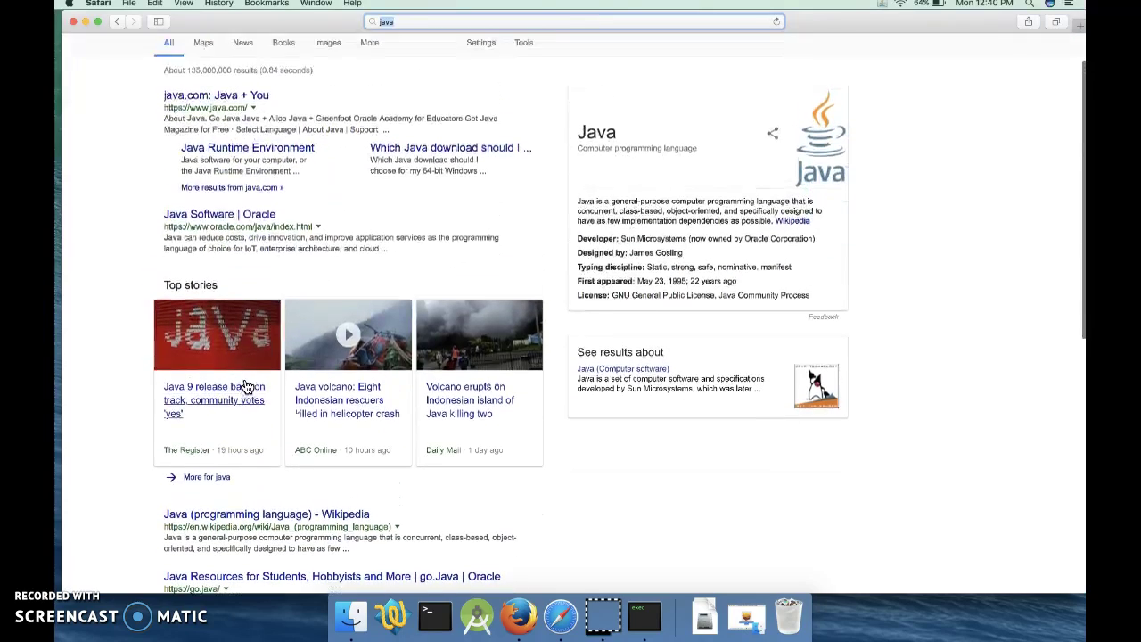
{"action": "left_click", "coordinate": [227, 95]}
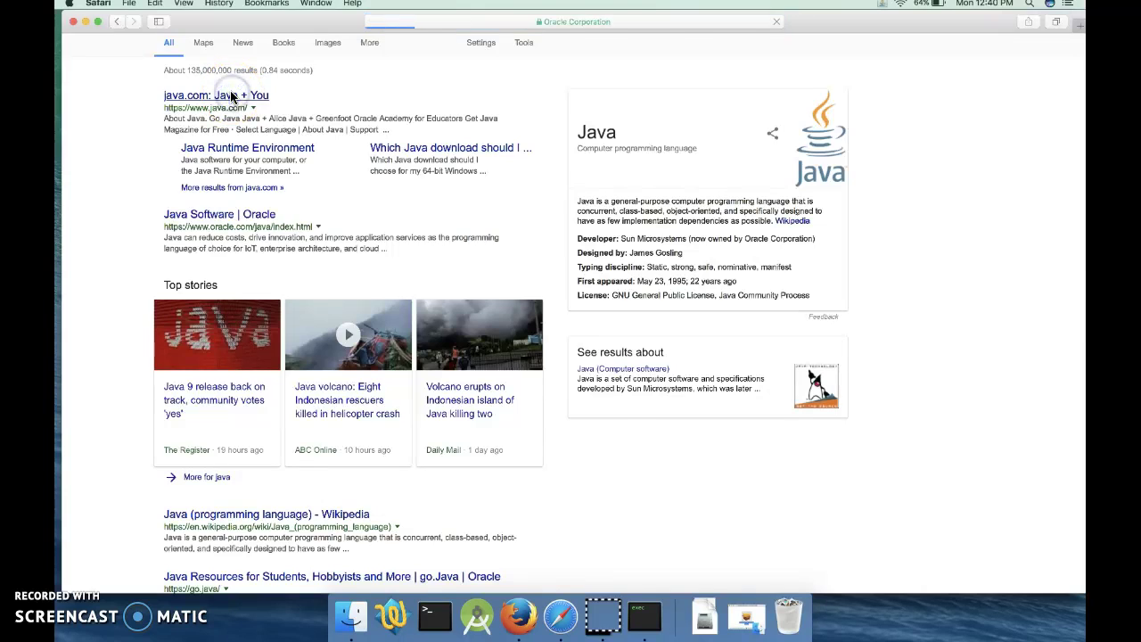
{"action": "left_click", "coordinate": [437, 270]}
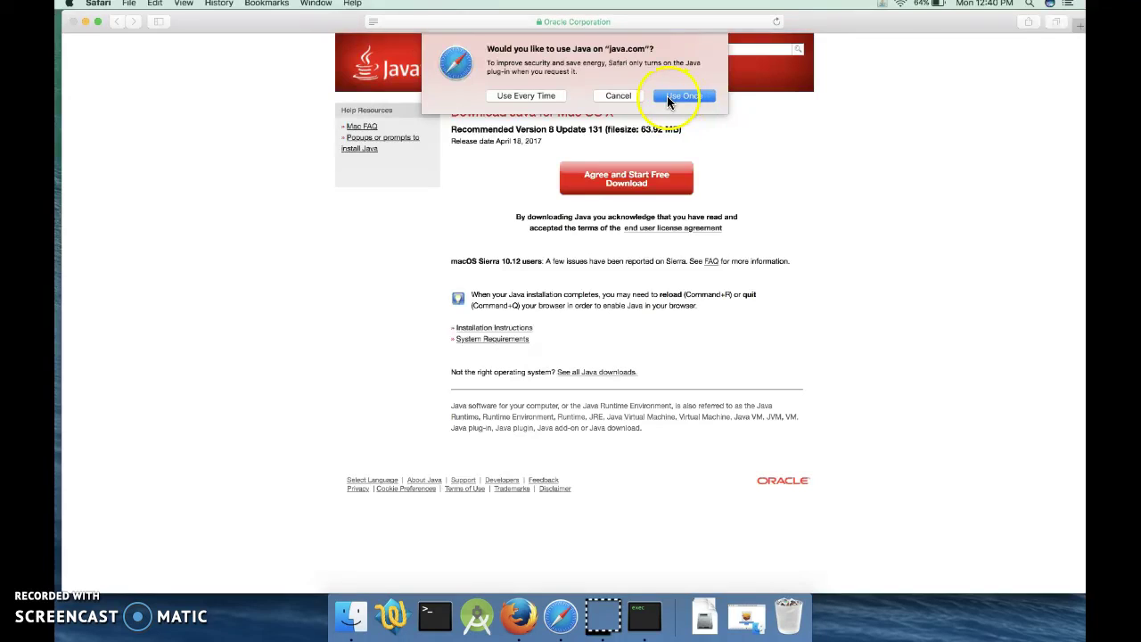
{"action": "left_click", "coordinate": [646, 187]}
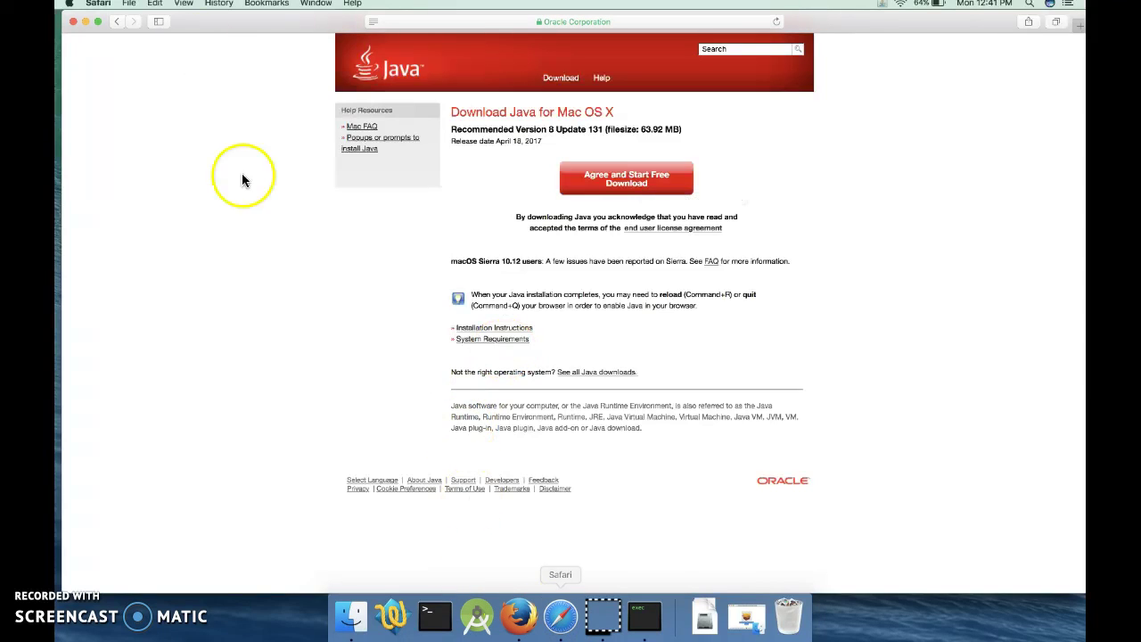
Check the Java plug-in's setting for sciencecourseware.org in the browser's security preferences, keep it On, and close the preferences
{"action": "left_click", "coordinate": [191, 24]}
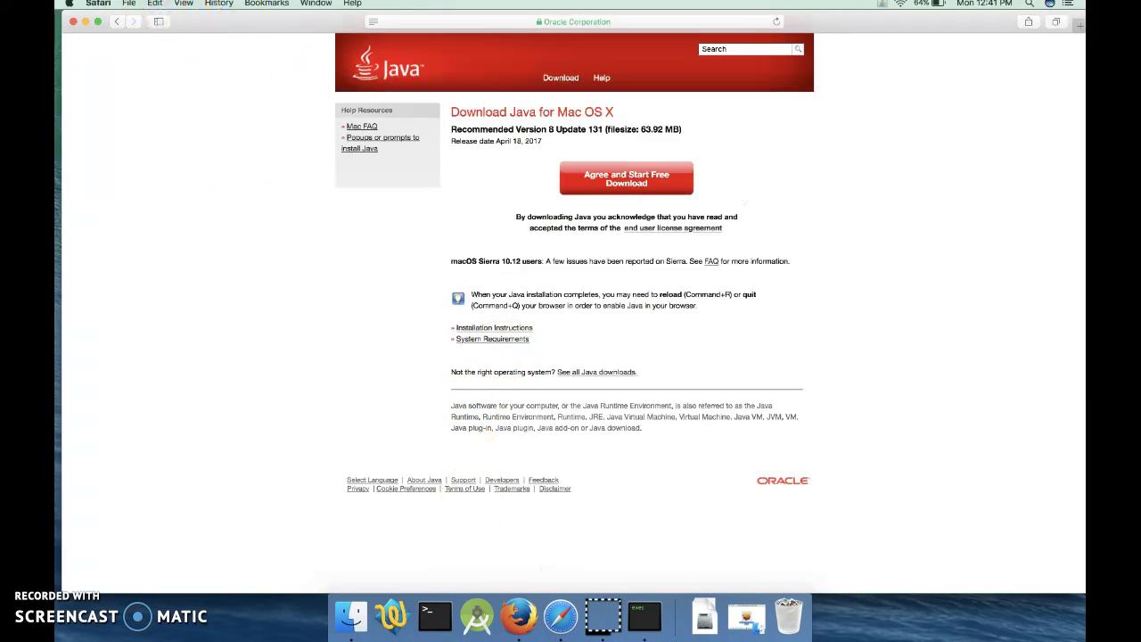
{"action": "left_click", "coordinate": [128, 3]}
{"action": "left_click", "coordinate": [98, 3]}
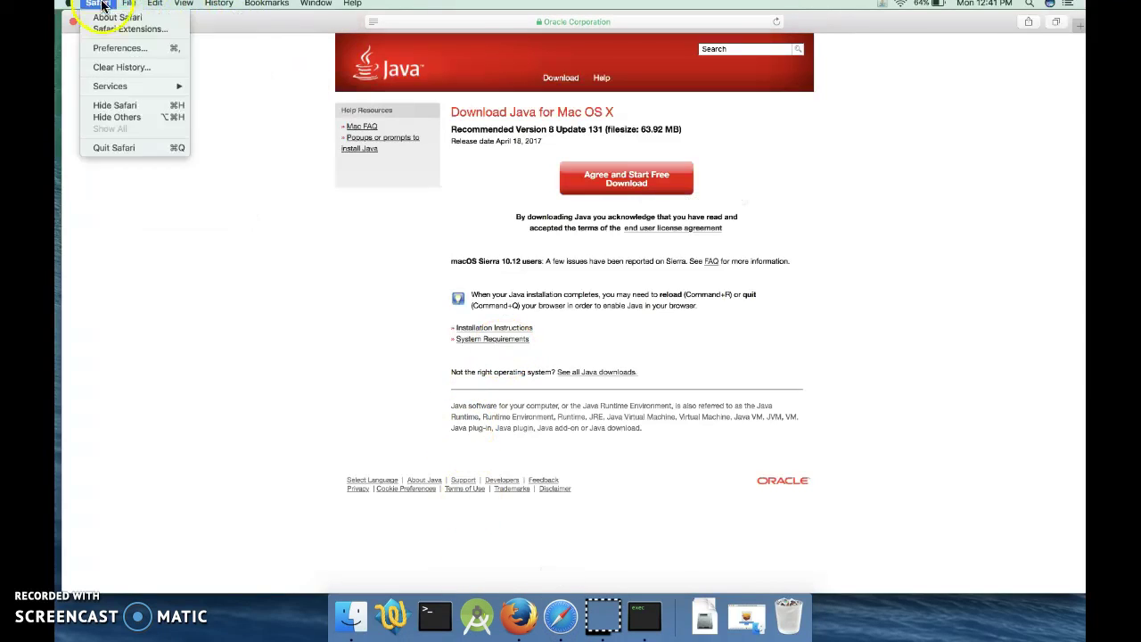
{"action": "left_click", "coordinate": [114, 47]}
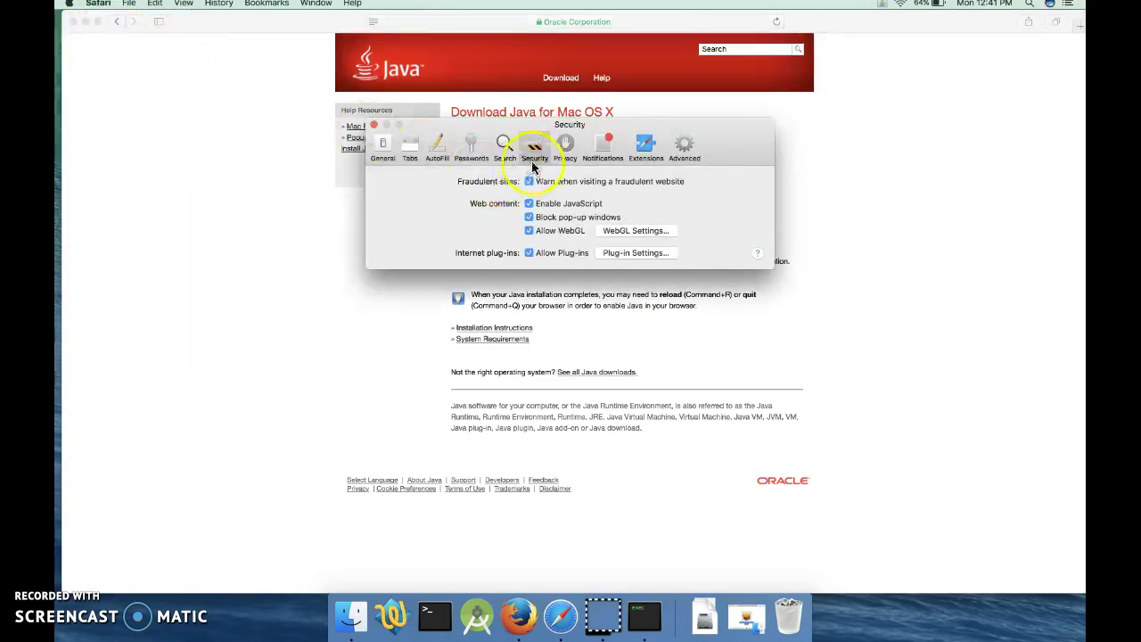
{"action": "left_click", "coordinate": [635, 252]}
{"action": "left_click", "coordinate": [362, 190]}
{"action": "left_click", "coordinate": [563, 279]}
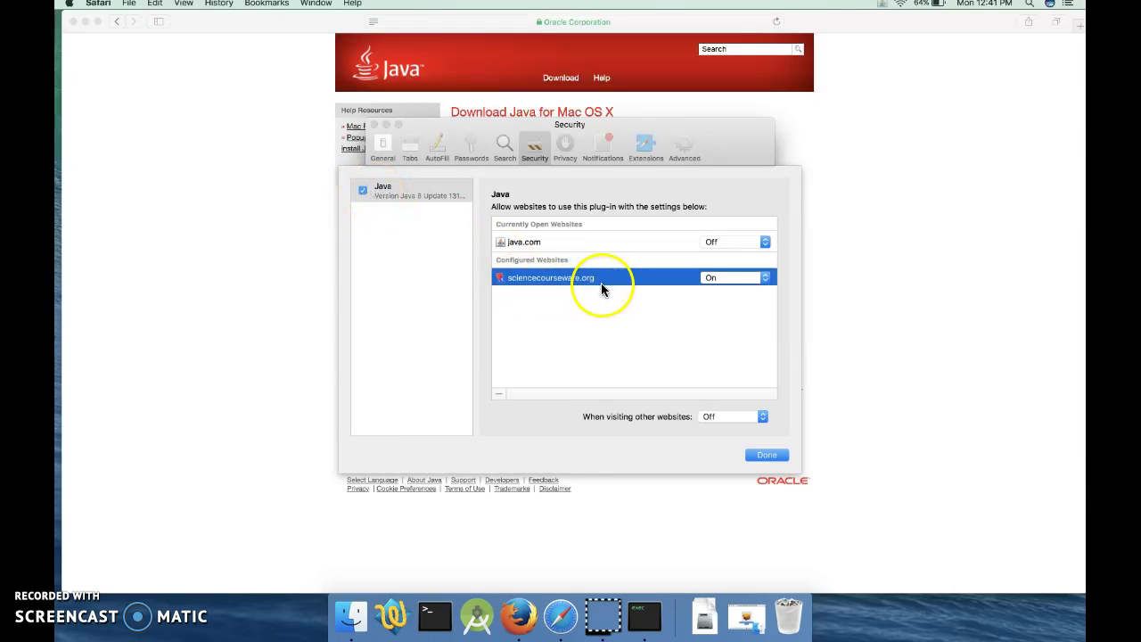
{"action": "left_click", "coordinate": [735, 277]}
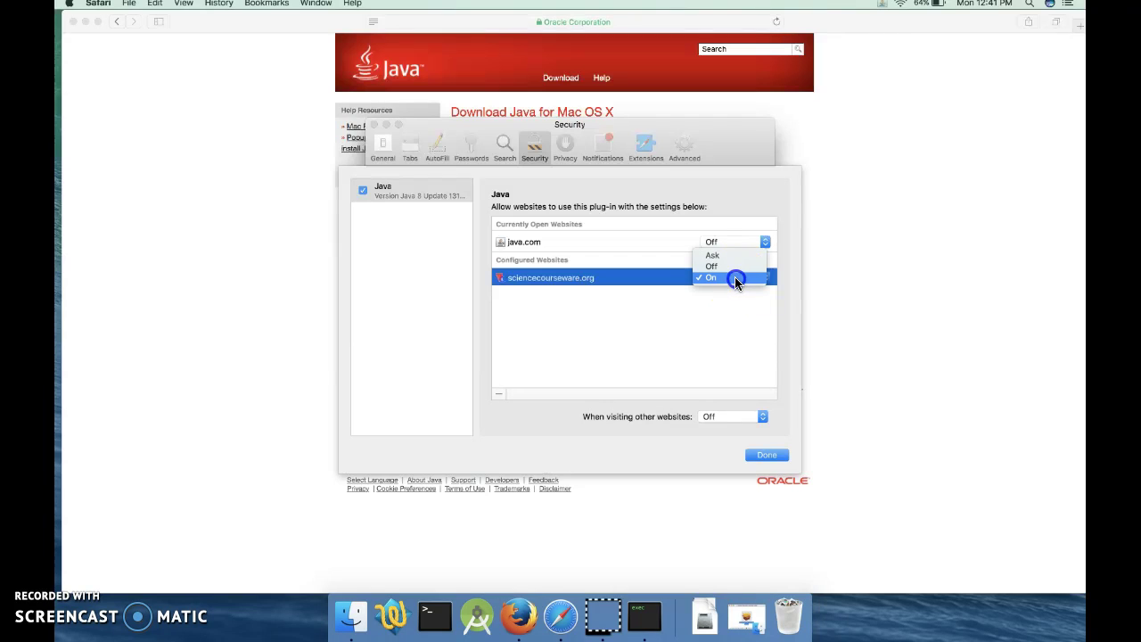
{"action": "left_click", "coordinate": [768, 455]}
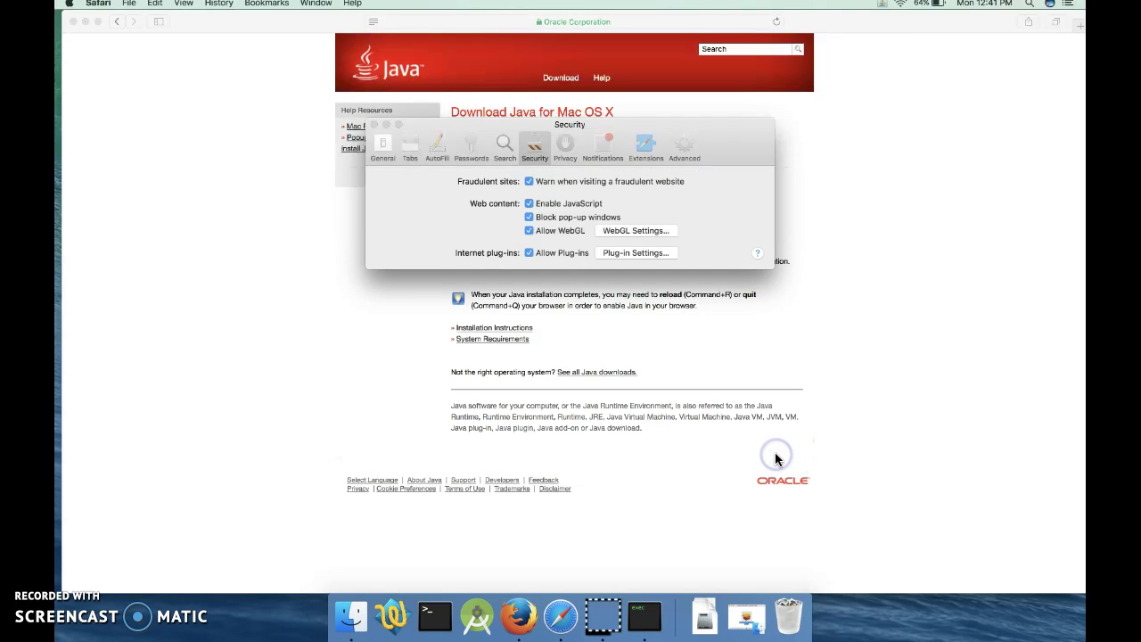
{"action": "left_click", "coordinate": [373, 123]}
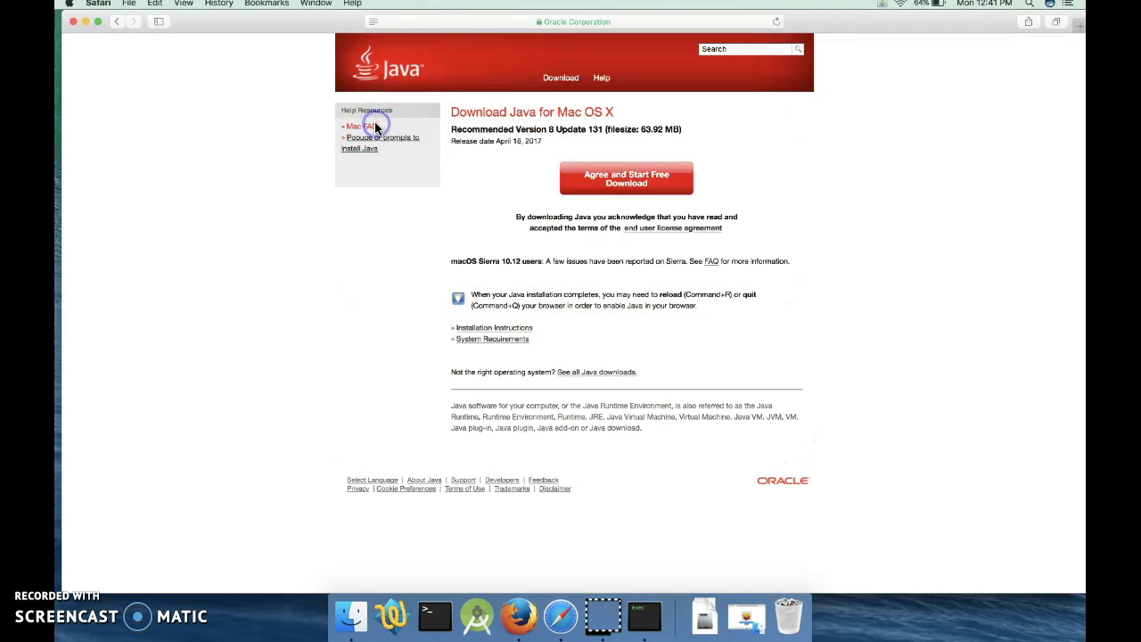